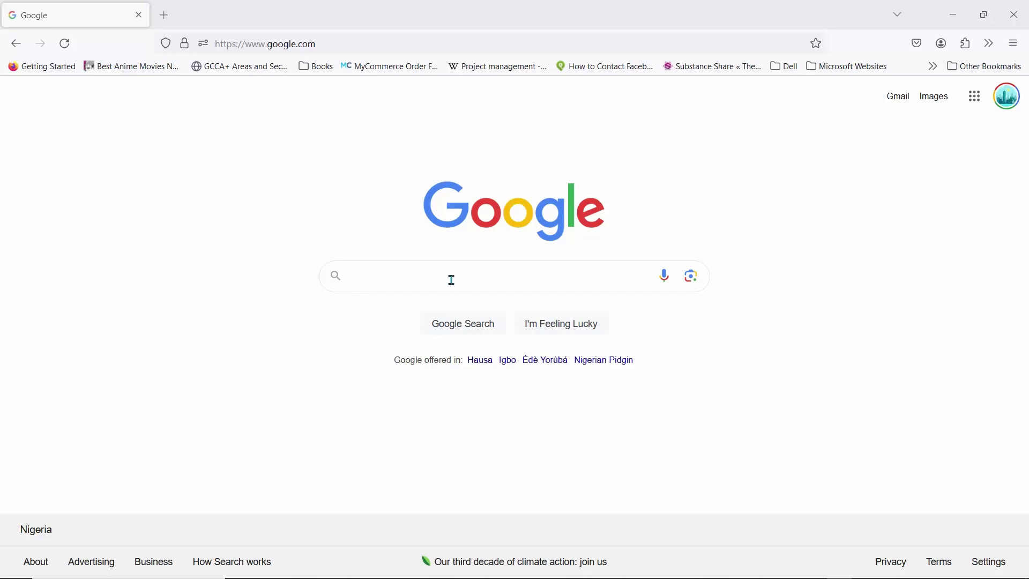
Step: Search Google for "download vs code" and open the Visual Studio Code download page
{"action": "left_click", "coordinate": [451, 277]}
{"action": "type", "text": "do"}
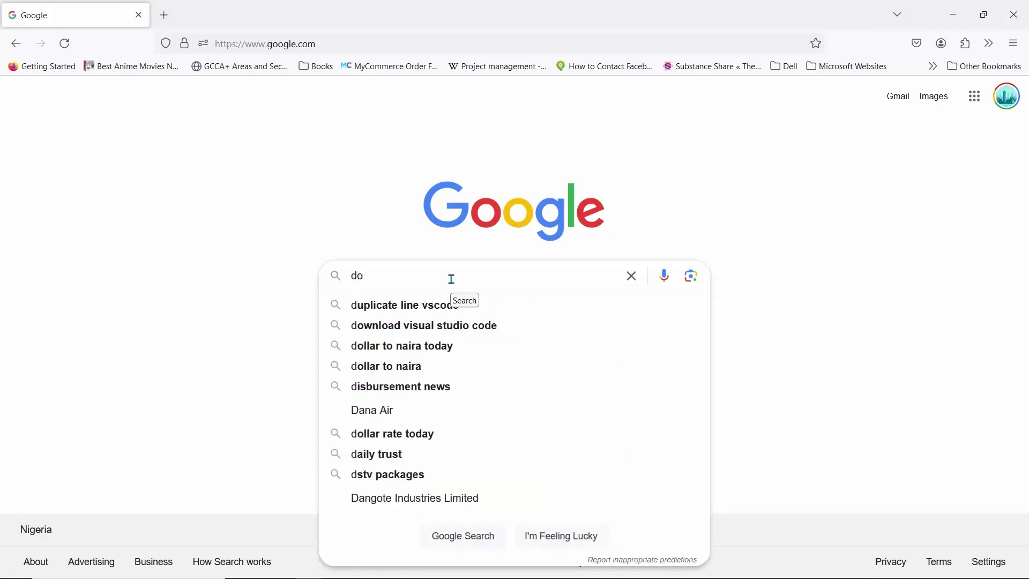
{"action": "type", "text": "wnload "}
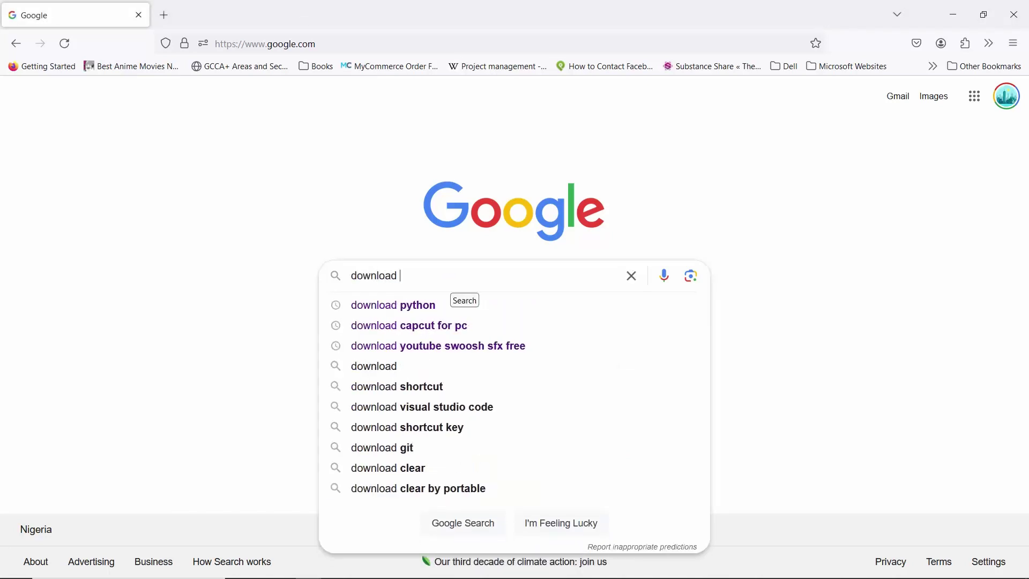
{"action": "type", "text": "vscode"}
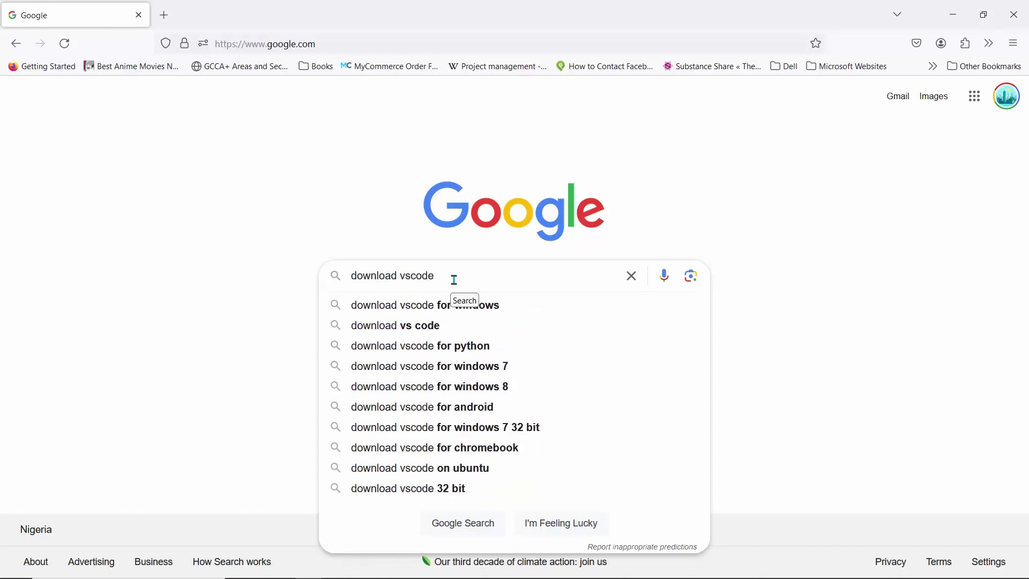
{"action": "left_click", "coordinate": [398, 327]}
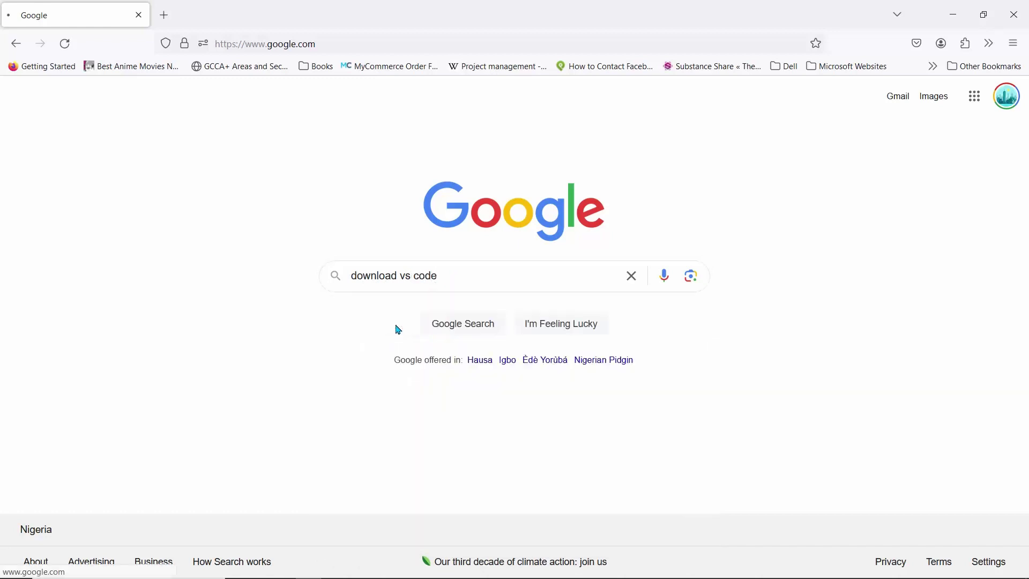
{"action": "left_click", "coordinate": [213, 275]}
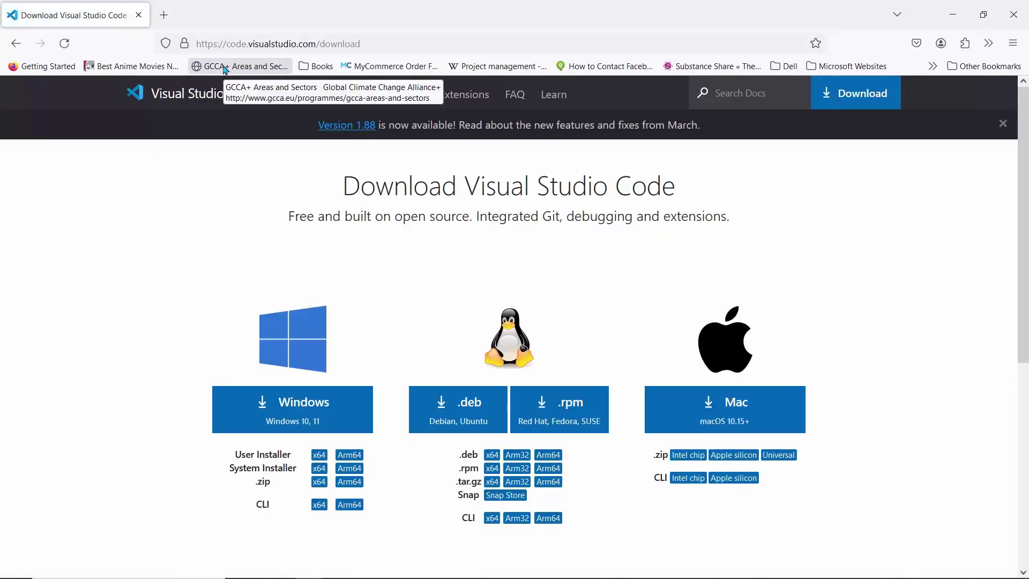
Step: Start downloading the Visual Studio Code installer for Windows, and cancel the download
{"action": "left_click", "coordinate": [303, 418]}
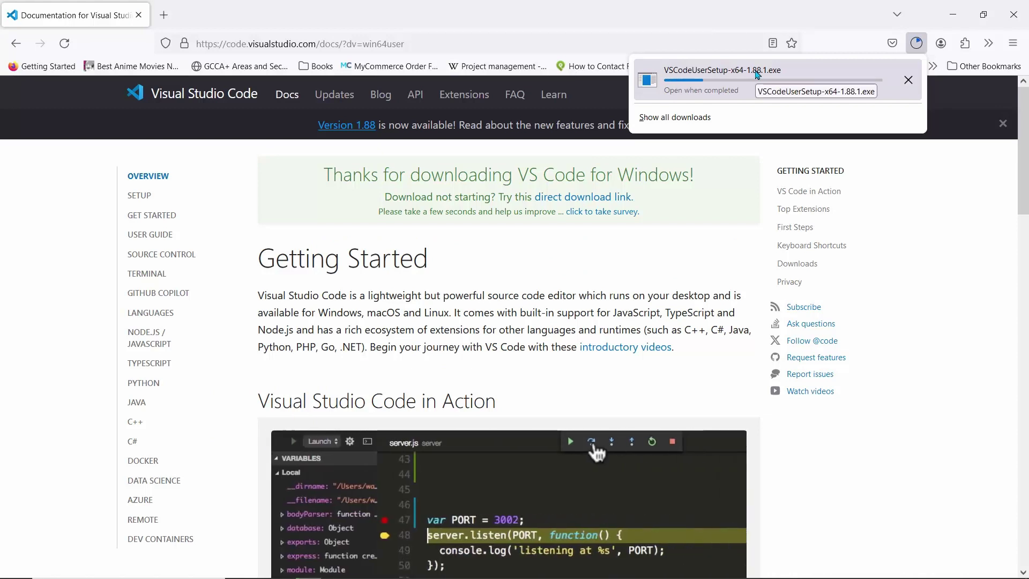
{"action": "left_click", "coordinate": [911, 80]}
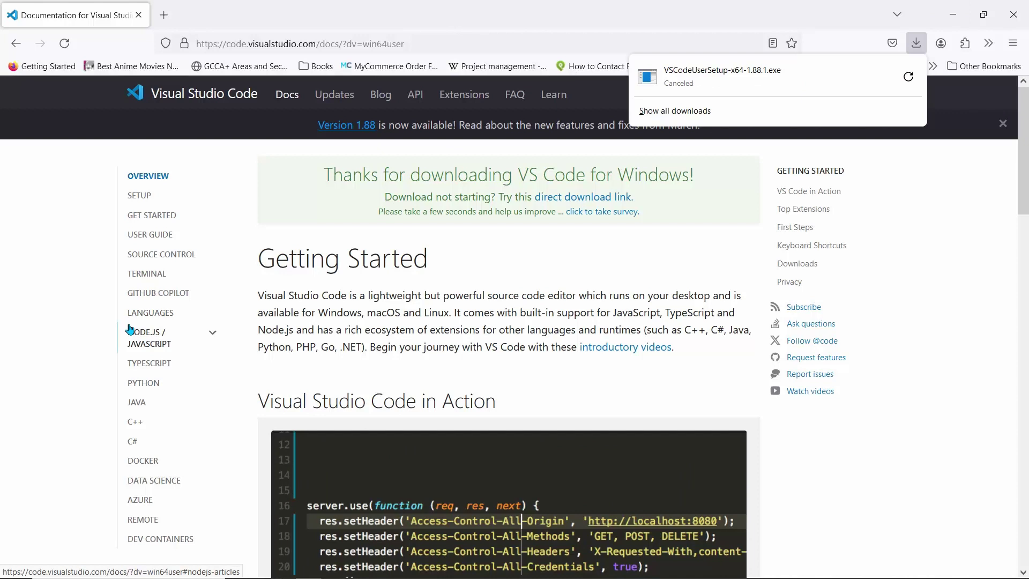
Step: Launch the installed Visual Studio Code and close the Keyboard Shortcuts and firstPy.py editors
{"action": "key", "text": "super"}
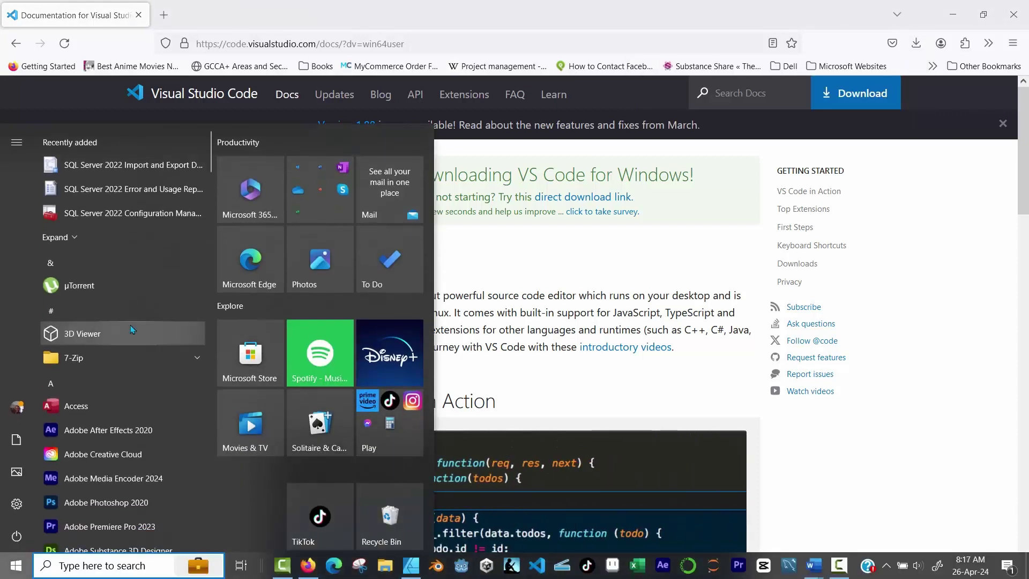
{"action": "type", "text": "code"}
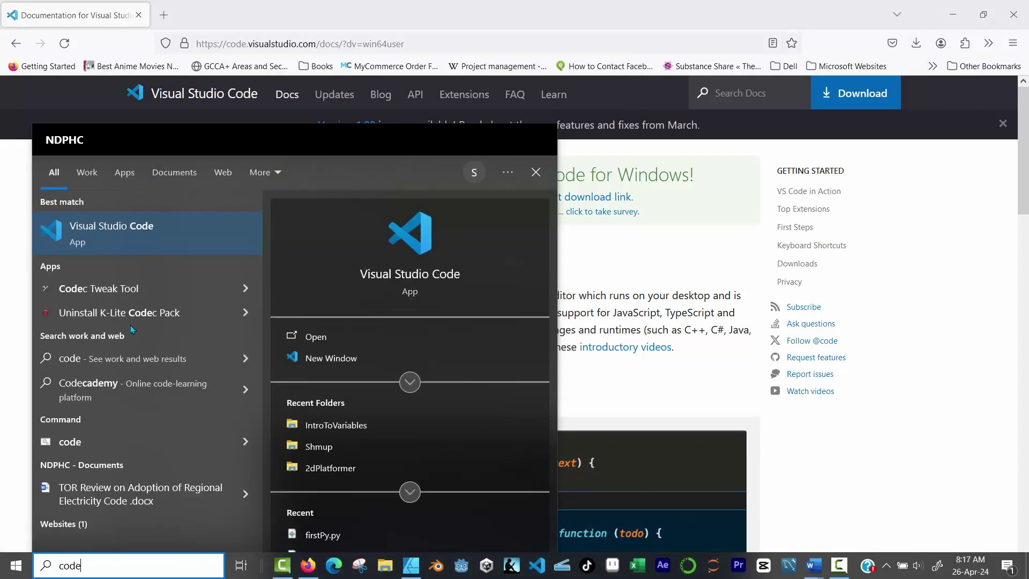
{"action": "left_click", "coordinate": [96, 232]}
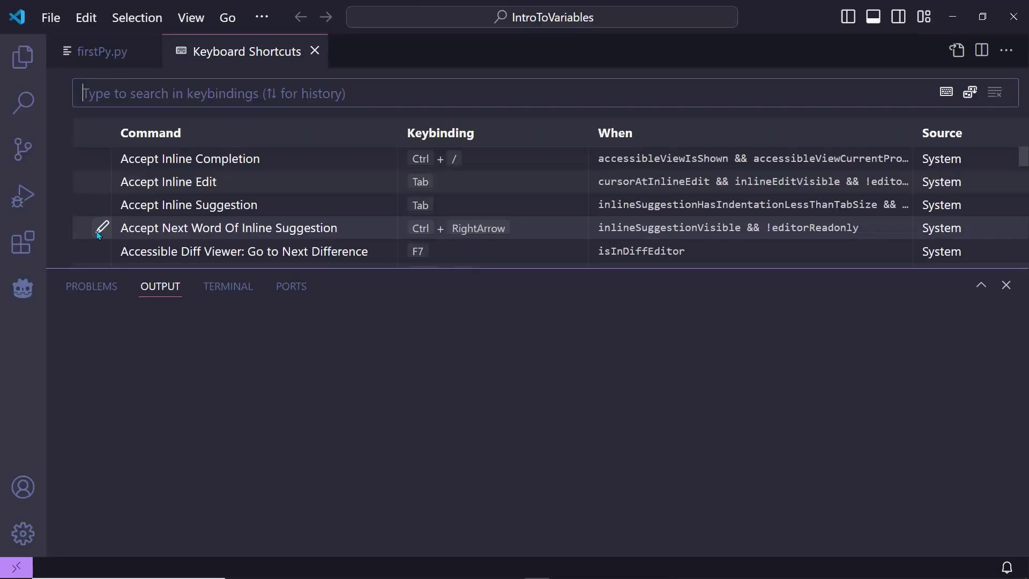
{"action": "left_click", "coordinate": [314, 51]}
{"action": "left_click", "coordinate": [148, 51]}
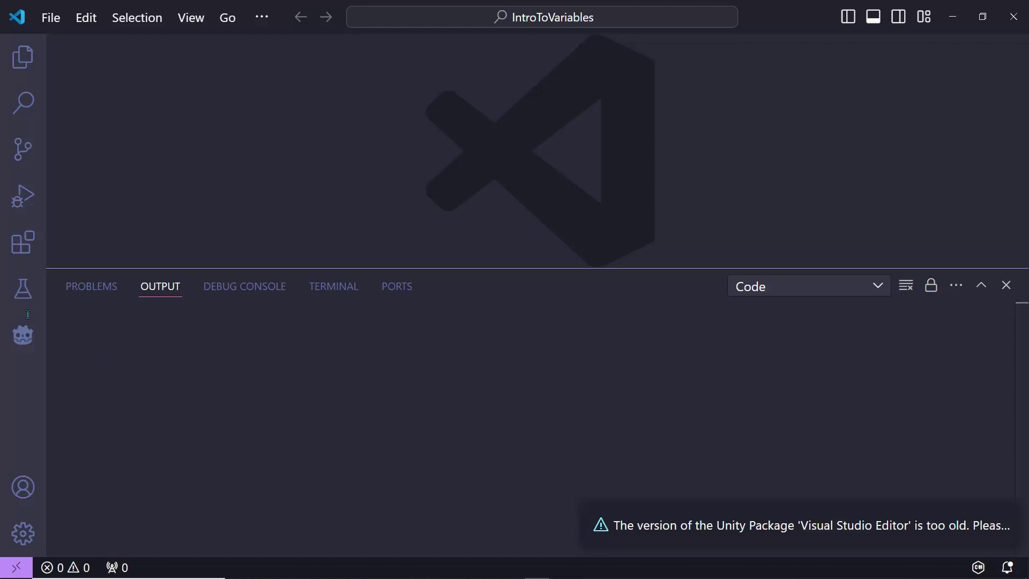
Step: Search the extensions marketplace for "python" and examine the details and management options of Microsoft's Python extension
{"action": "left_click", "coordinate": [19, 248]}
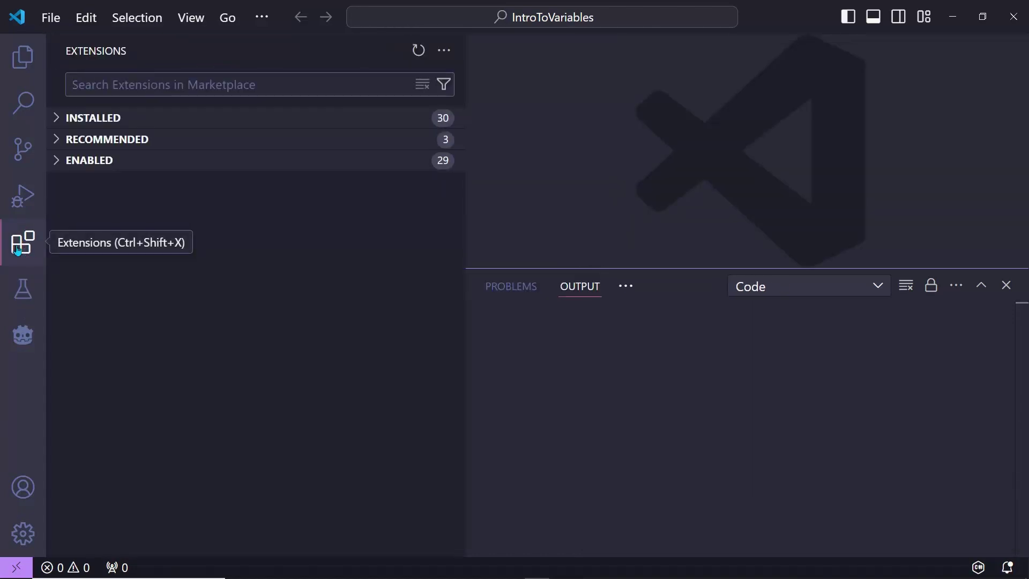
{"action": "type", "text": "python"}
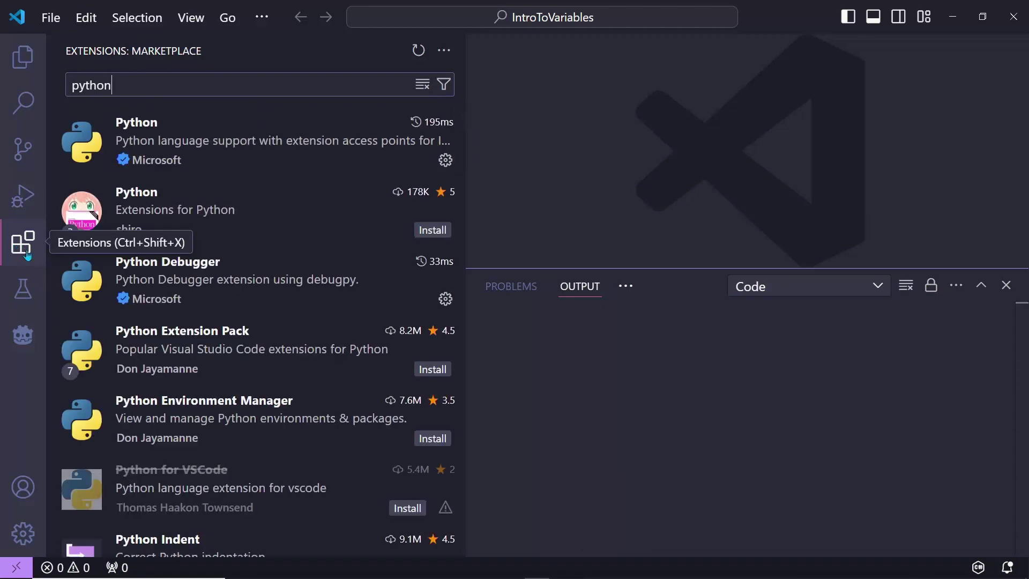
{"action": "mouse_move", "coordinate": [177, 152]}
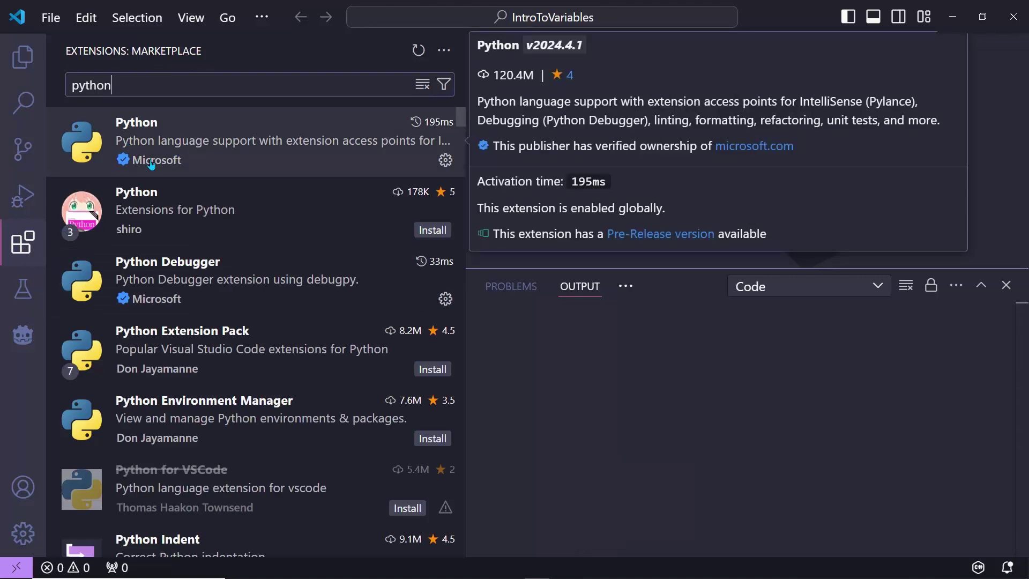
{"action": "left_click", "coordinate": [444, 160]}
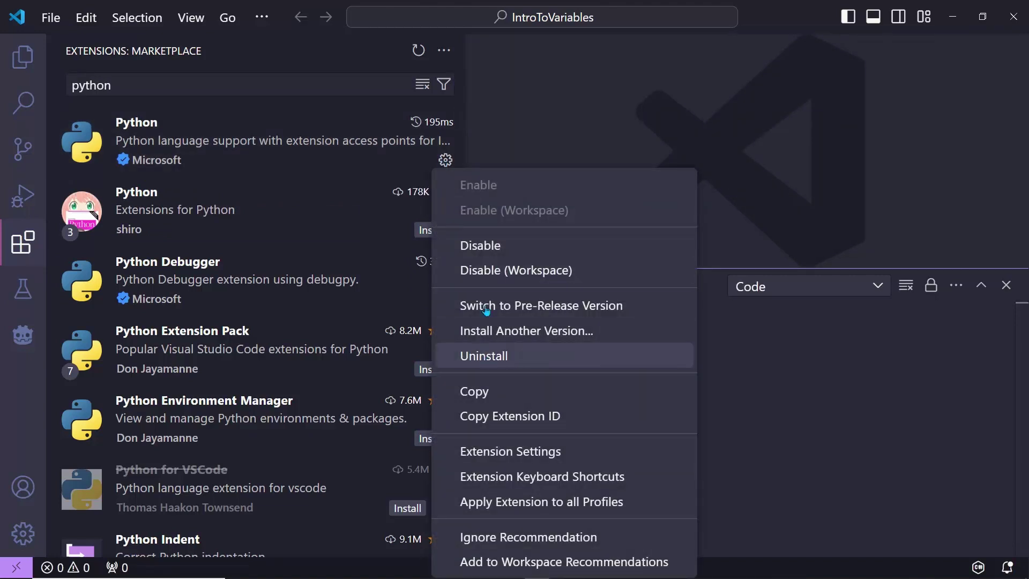
{"action": "left_click", "coordinate": [267, 137]}
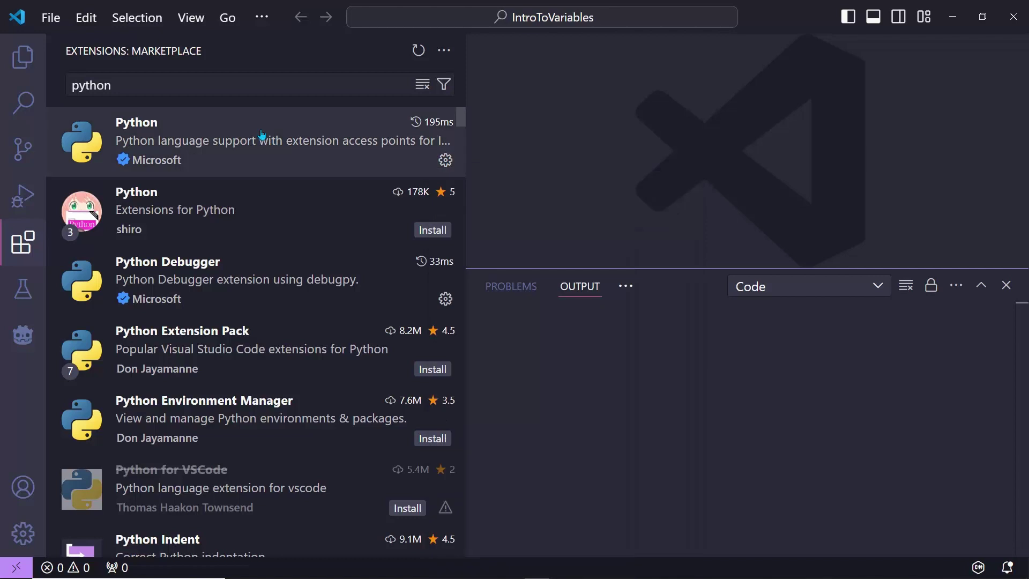
{"action": "mouse_move", "coordinate": [265, 135]}
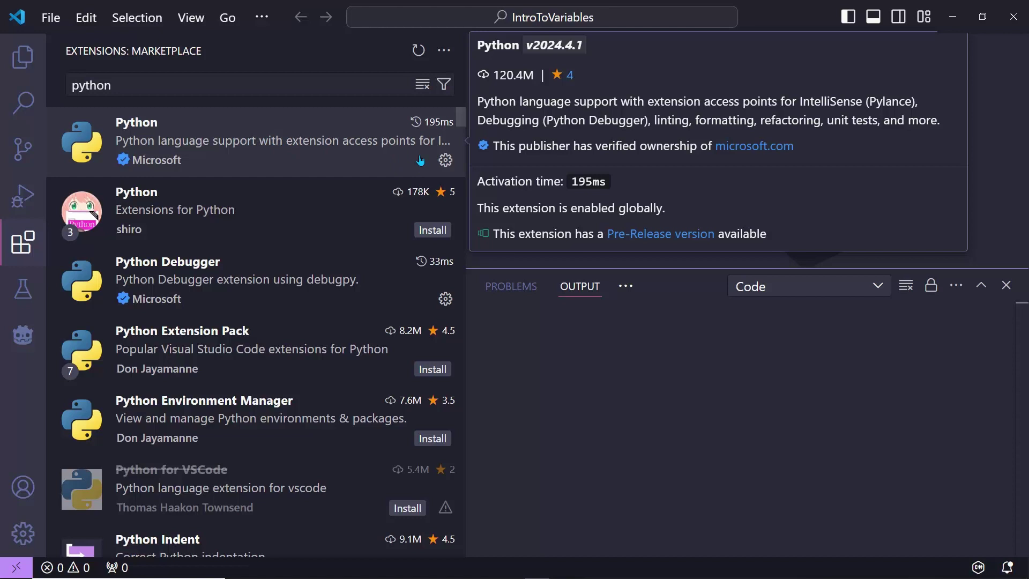
Step: Run Python: Select Interpreter and choose the recommended Python 3.12.3 64-bit interpreter
{"action": "left_click_drag", "start_coordinate": [467, 276], "coordinate": [240, 253]}
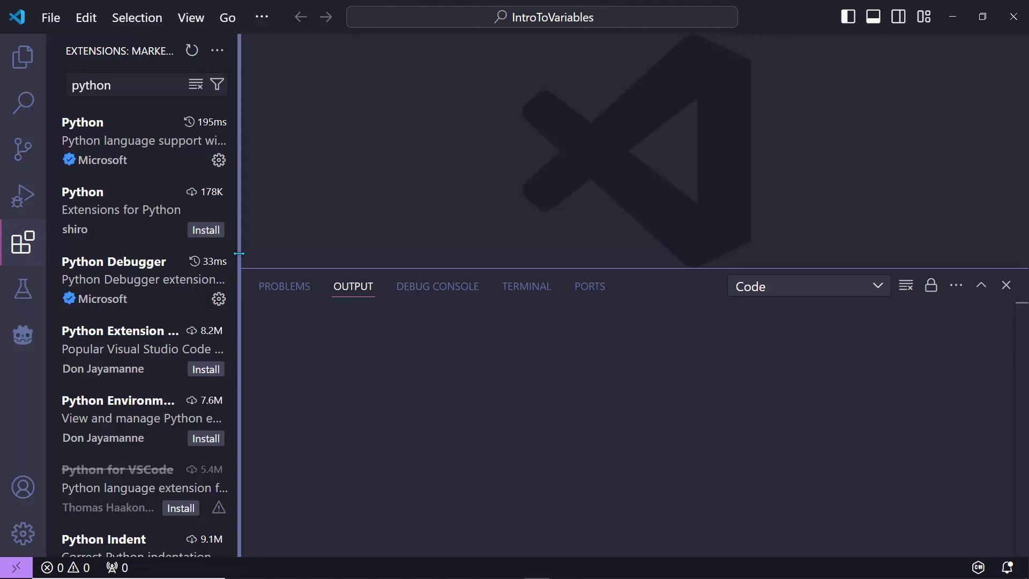
{"action": "key", "text": "ctrl+shift+p"}
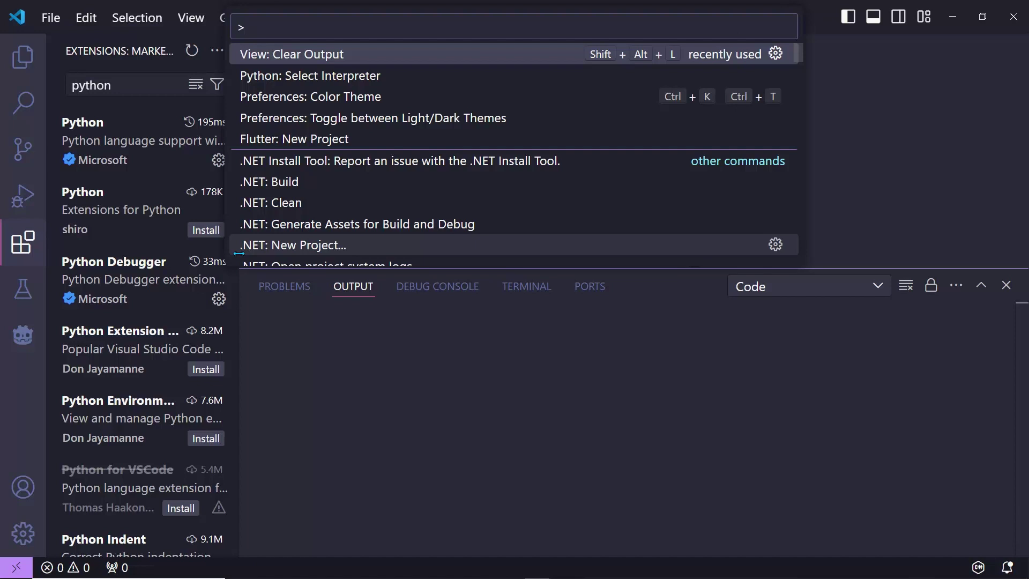
{"action": "type", "text": "p"}
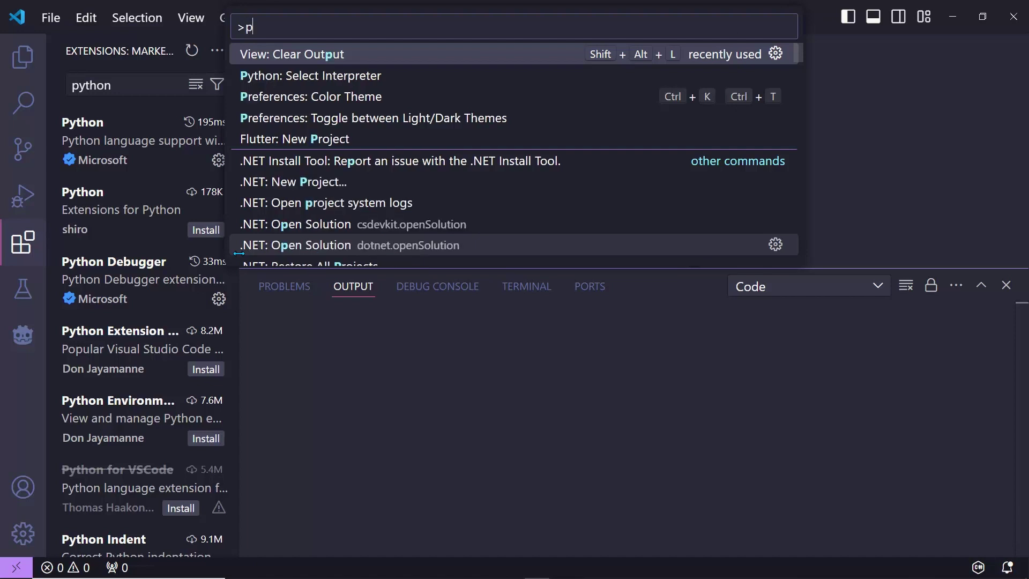
{"action": "type", "text": "ython select"}
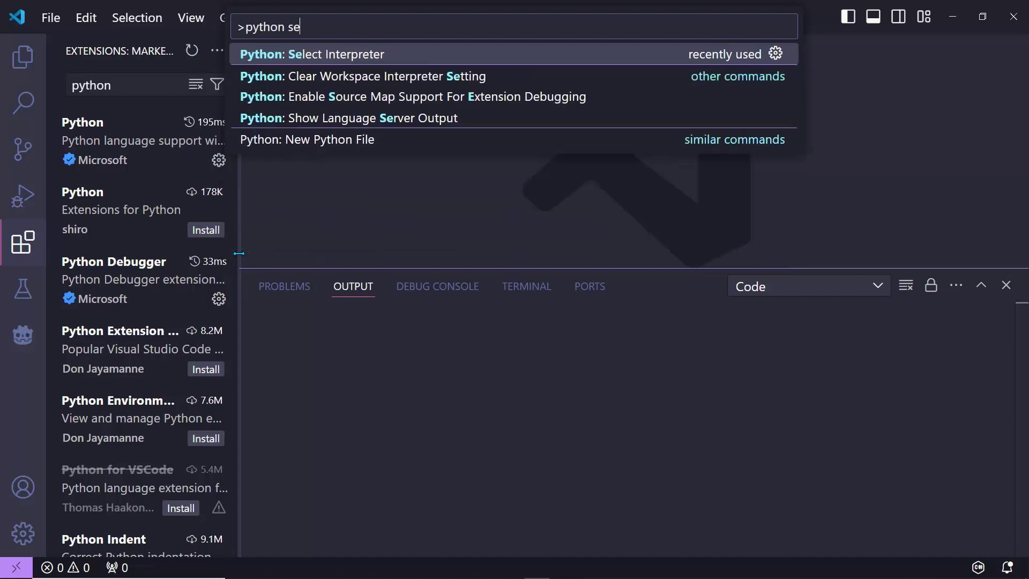
{"action": "left_click", "coordinate": [336, 55]}
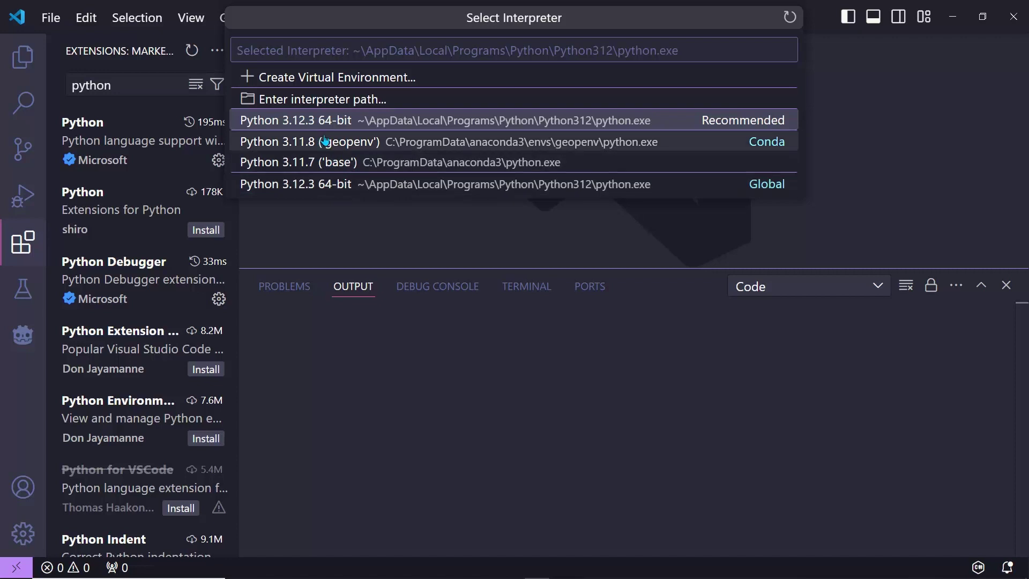
{"action": "left_click", "coordinate": [301, 123]}
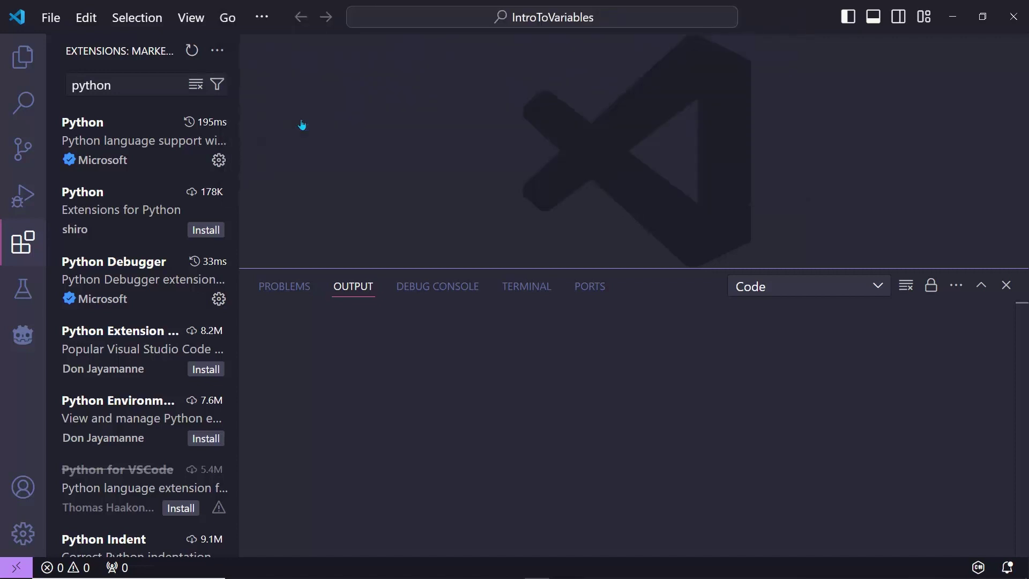
Step: Hide the side bar and create a new Python file
{"action": "left_click", "coordinate": [596, 17]}
{"action": "left_click", "coordinate": [495, 427]}
{"action": "left_click", "coordinate": [49, 19]}
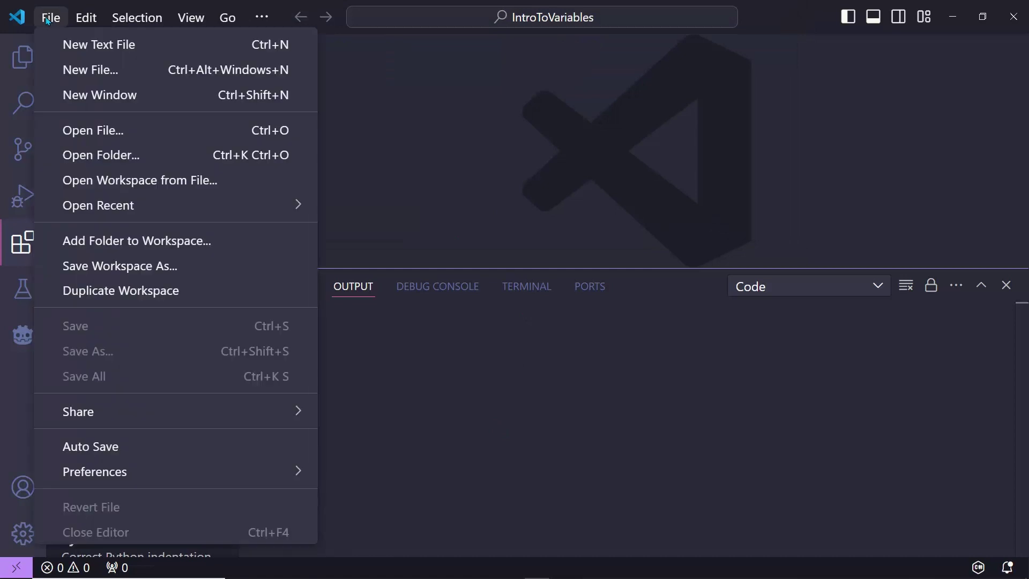
{"action": "left_click", "coordinate": [85, 70]}
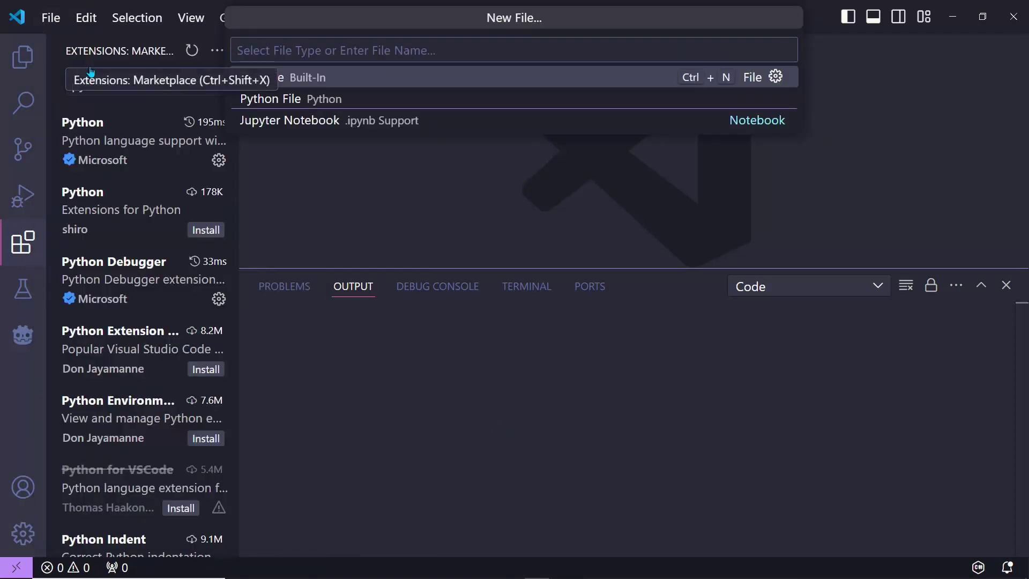
{"action": "key", "text": "ctrl+b"}
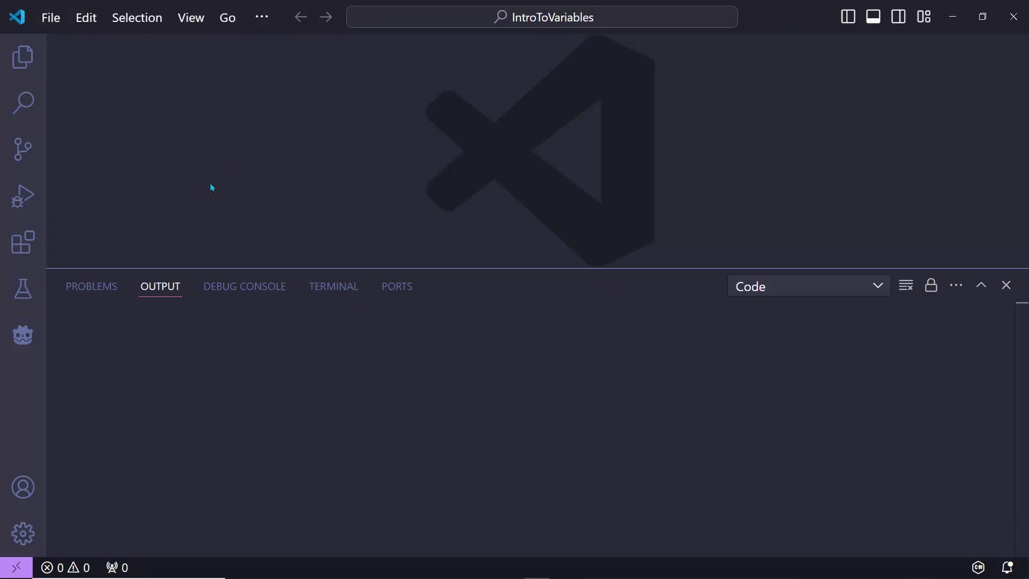
{"action": "left_click", "coordinate": [49, 17]}
{"action": "left_click", "coordinate": [90, 73]}
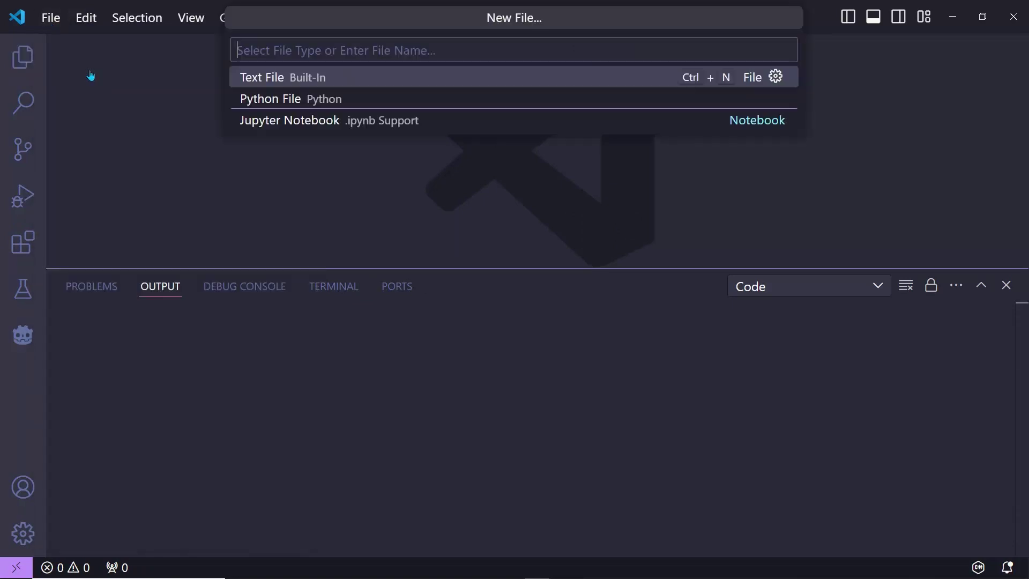
{"action": "left_click", "coordinate": [248, 100]}
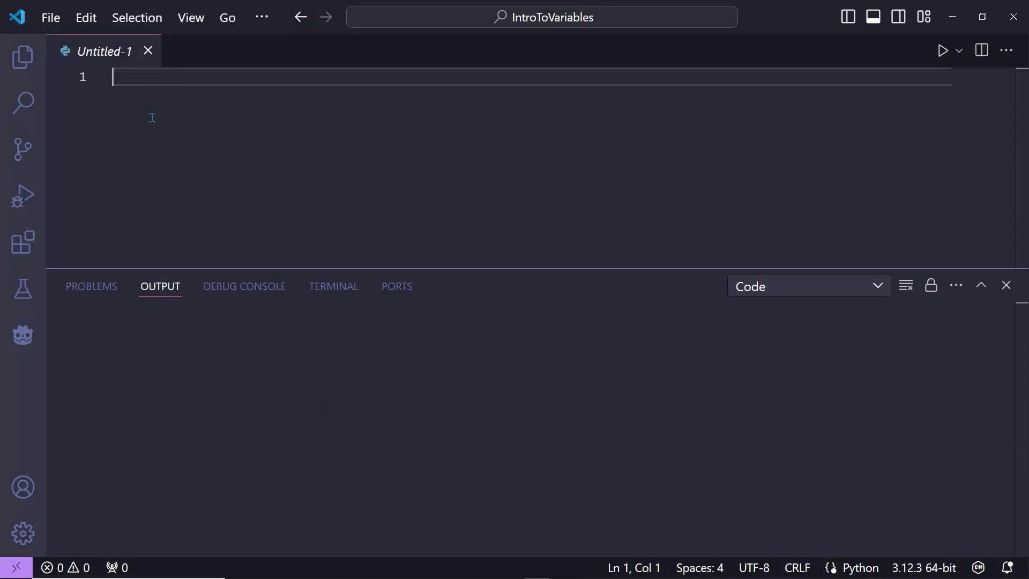
Step: Write the statement print("Game Dev") on line 1 of the new file
{"action": "type", "text": "print("}
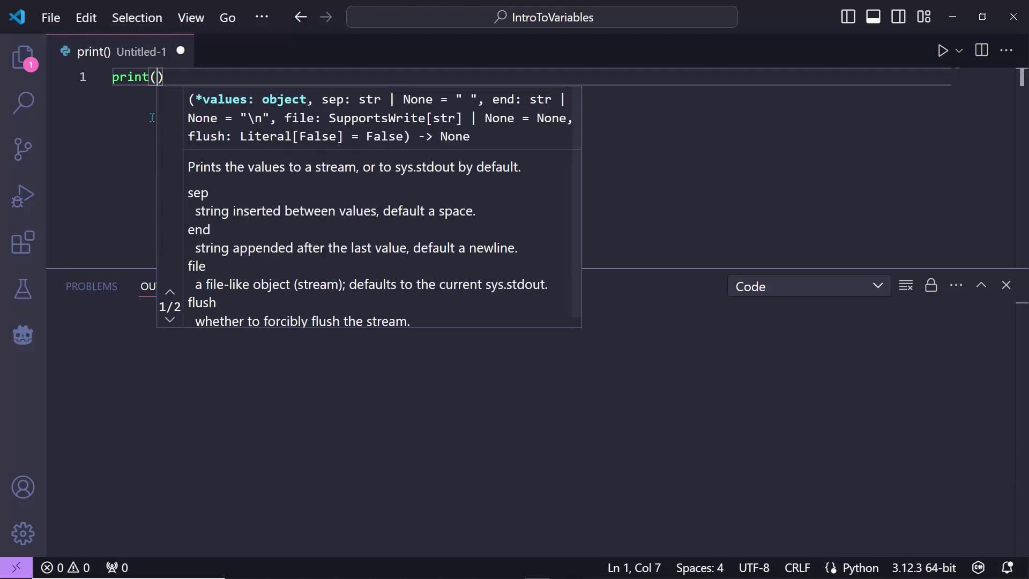
{"action": "type", "text": "\"Game "}
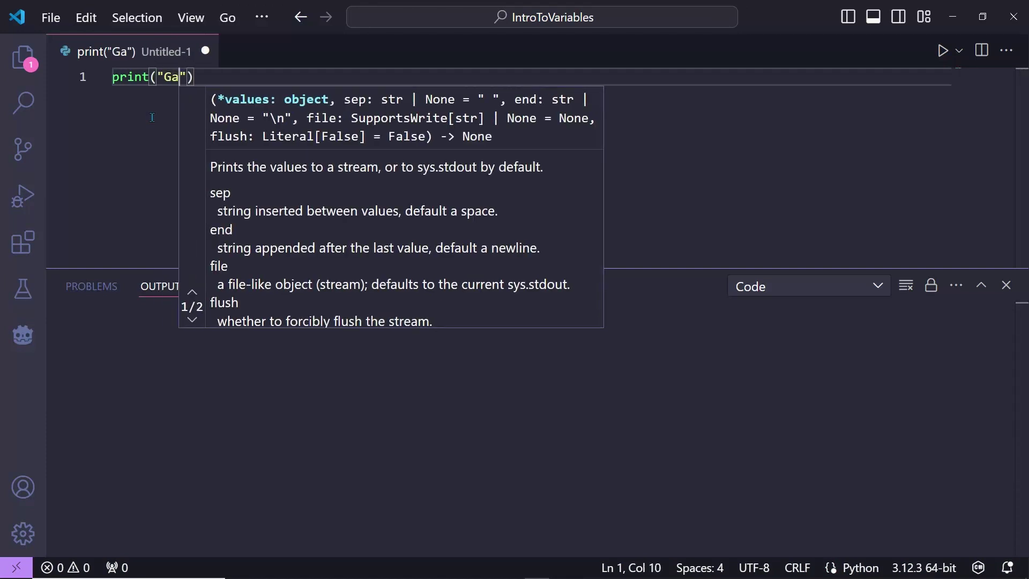
{"action": "type", "text": "DEv"}
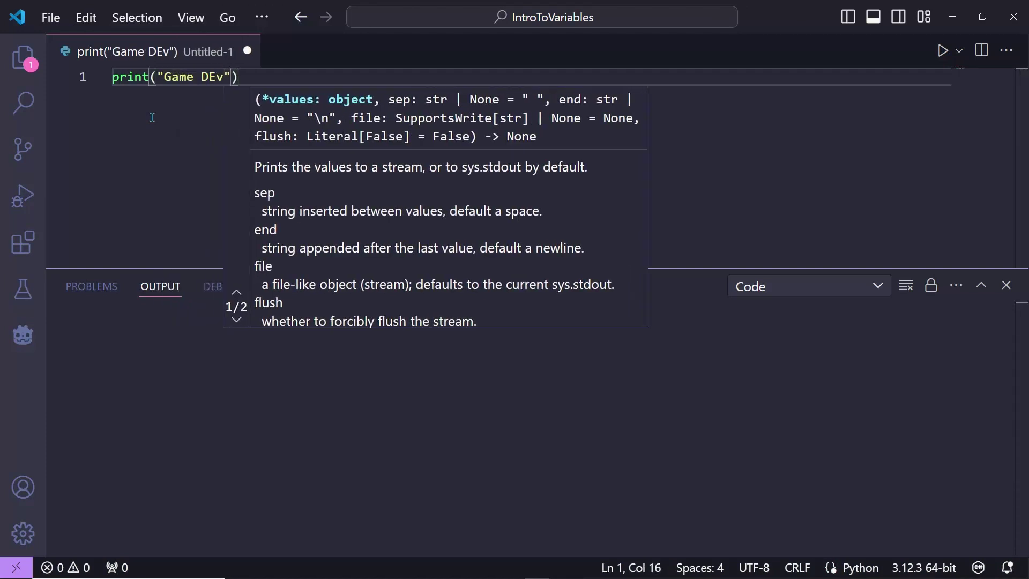
{"action": "key", "text": "BackSpace"}
{"action": "key", "text": "BackSpace"}
{"action": "type", "text": "ev"}
{"action": "key", "text": "Escape"}
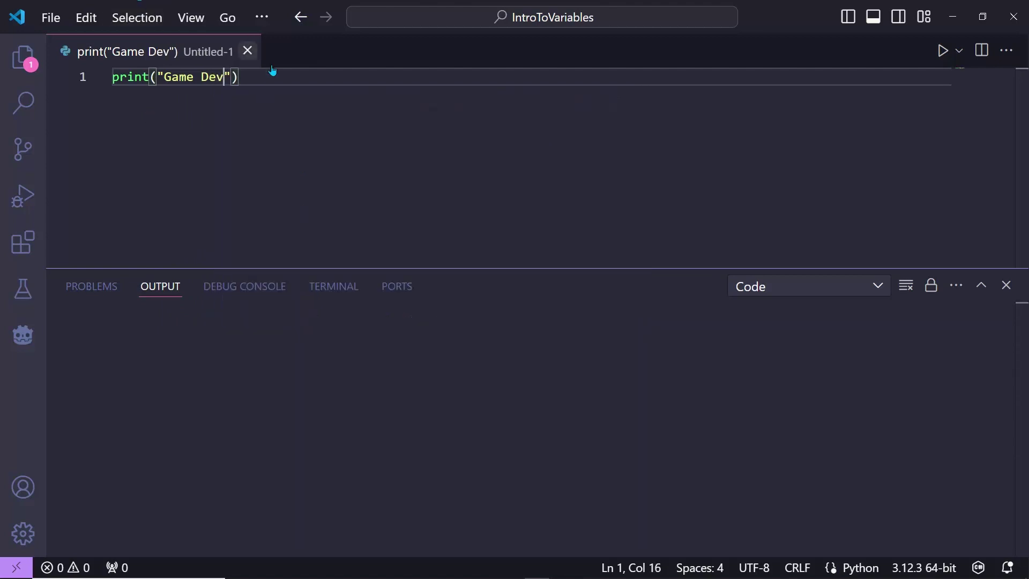
{"action": "left_click", "coordinate": [271, 84]}
Step: Execute the Python script with the Run Code command
{"action": "left_click", "coordinate": [959, 51]}
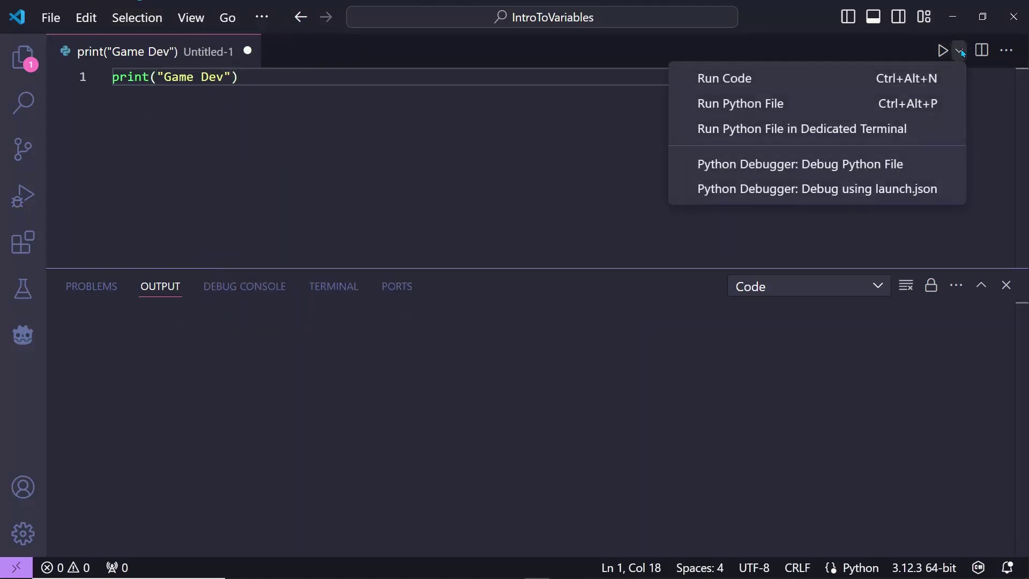
{"action": "left_click", "coordinate": [755, 84]}
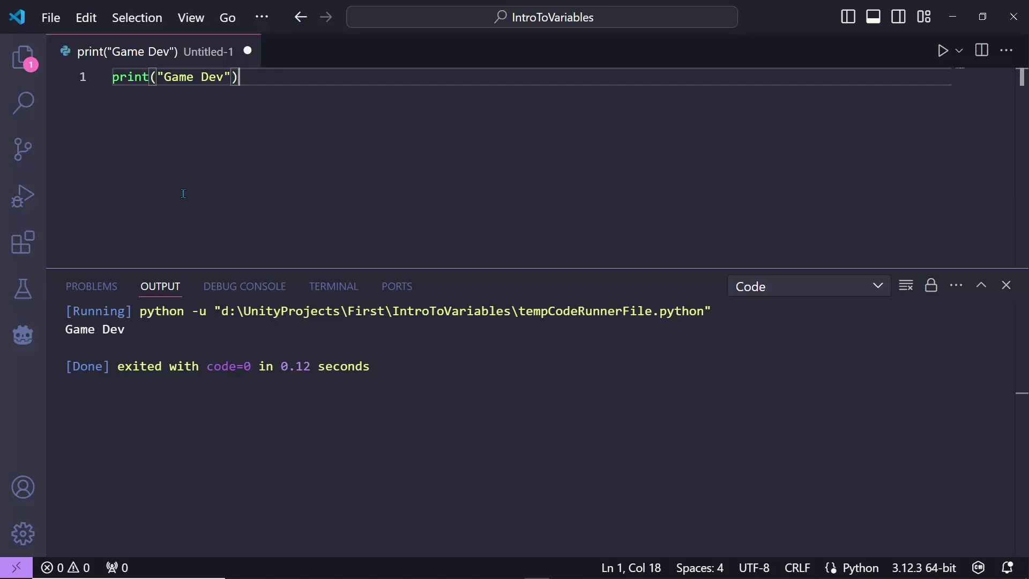
{"action": "key", "text": "ctrl+alt+n"}
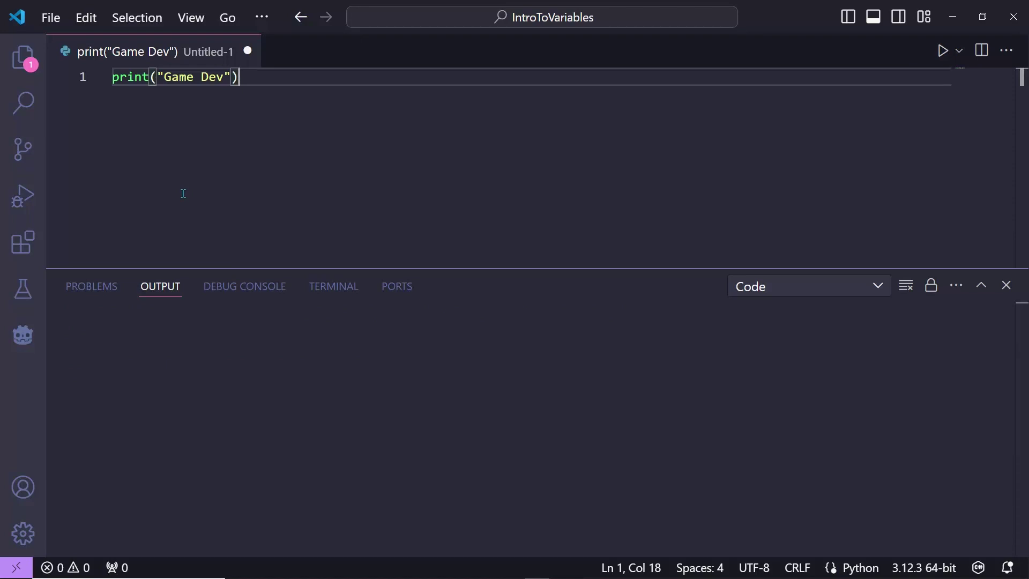
Step: Search the Command Palette for clear terminal commands
{"action": "left_click", "coordinate": [190, 19]}
{"action": "left_click", "coordinate": [205, 46]}
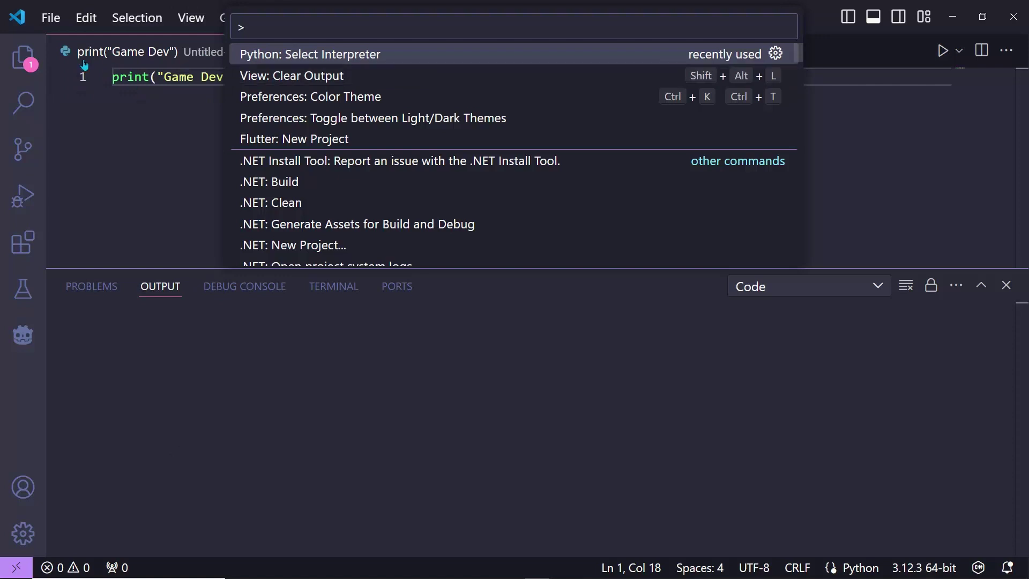
{"action": "left_click", "coordinate": [190, 20]}
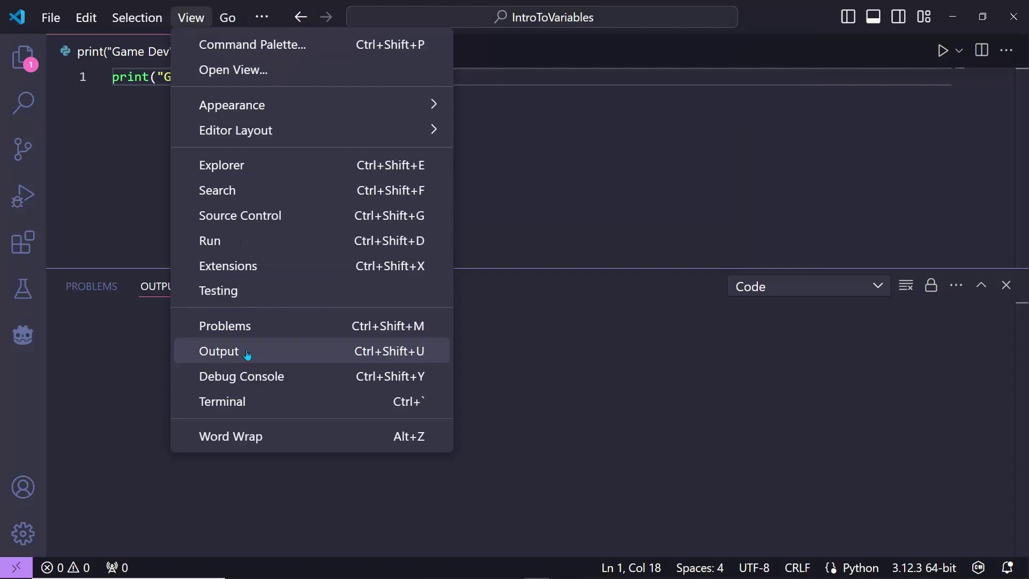
{"action": "left_click", "coordinate": [224, 52]}
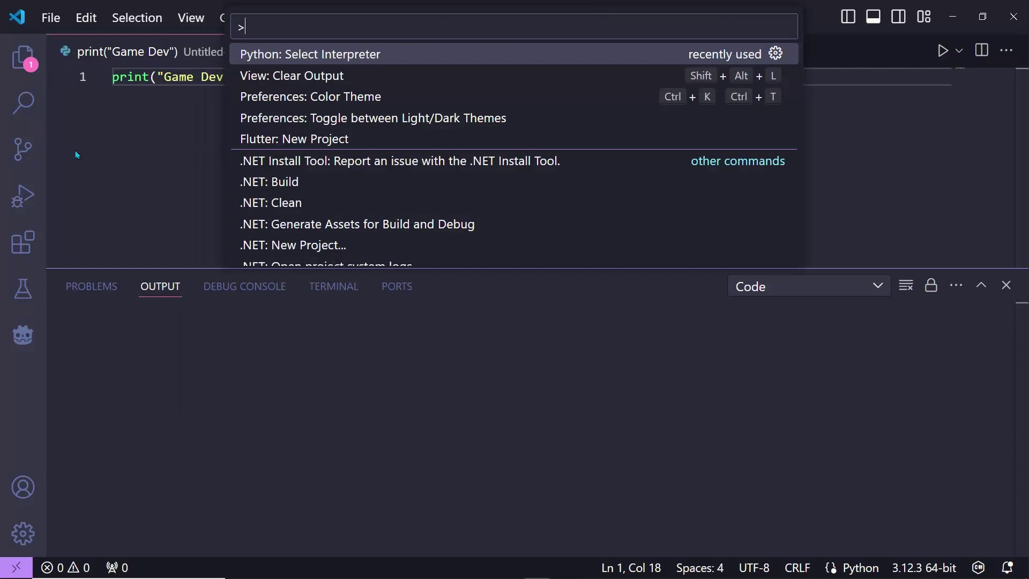
{"action": "type", "text": "clear"}
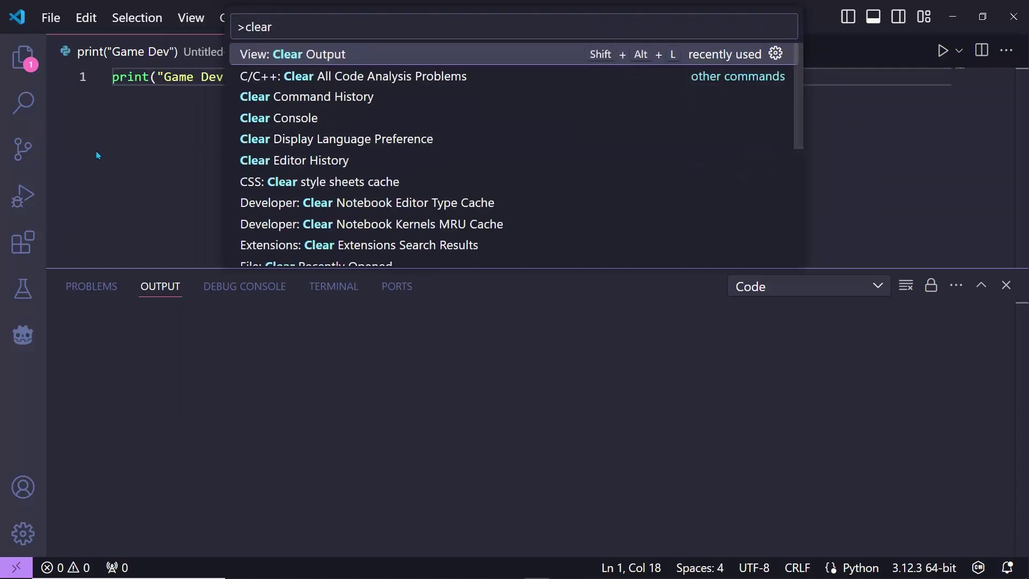
{"action": "type", "text": " term"}
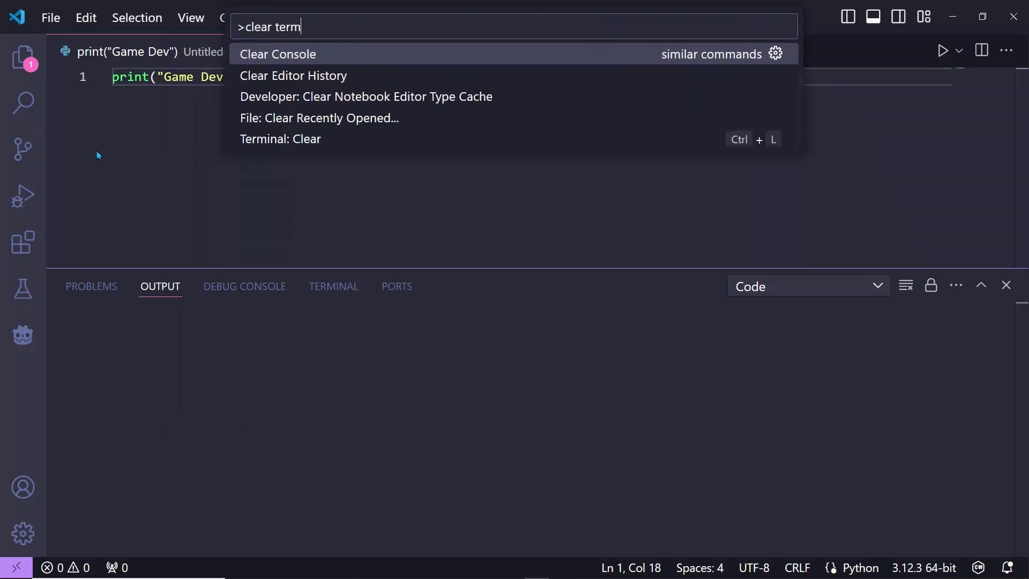
{"action": "type", "text": "inal"}
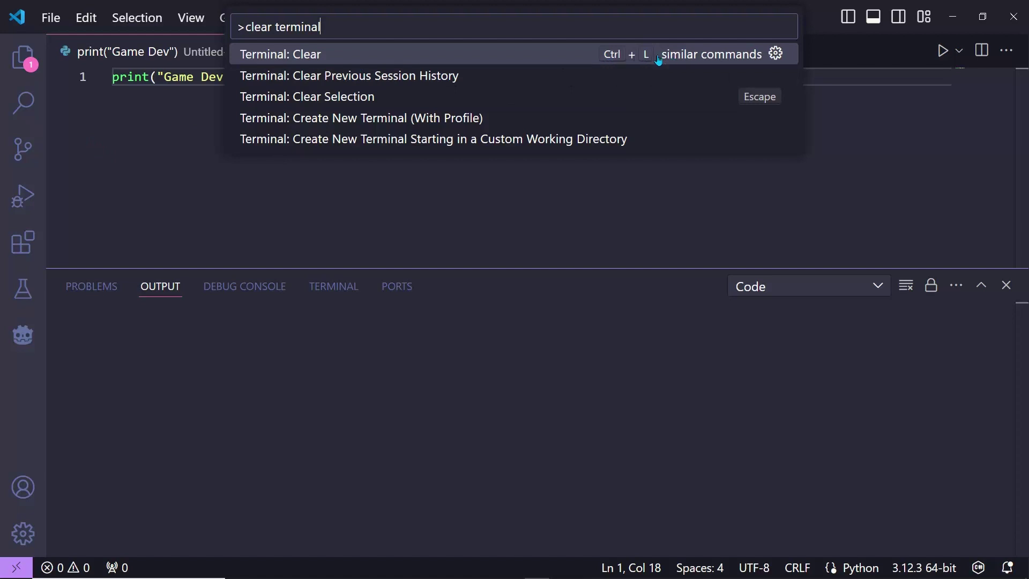
Step: Shorten the command search to clear and run View: Clear Output
{"action": "key", "text": "BackSpace"}
{"action": "key", "text": "BackSpace"}
{"action": "key", "text": "BackSpace"}
{"action": "key", "text": "BackSpace"}
{"action": "key", "text": "BackSpace"}
{"action": "key", "text": "BackSpace"}
{"action": "key", "text": "BackSpace"}
{"action": "key", "text": "BackSpace"}
{"action": "key", "text": "BackSpace"}
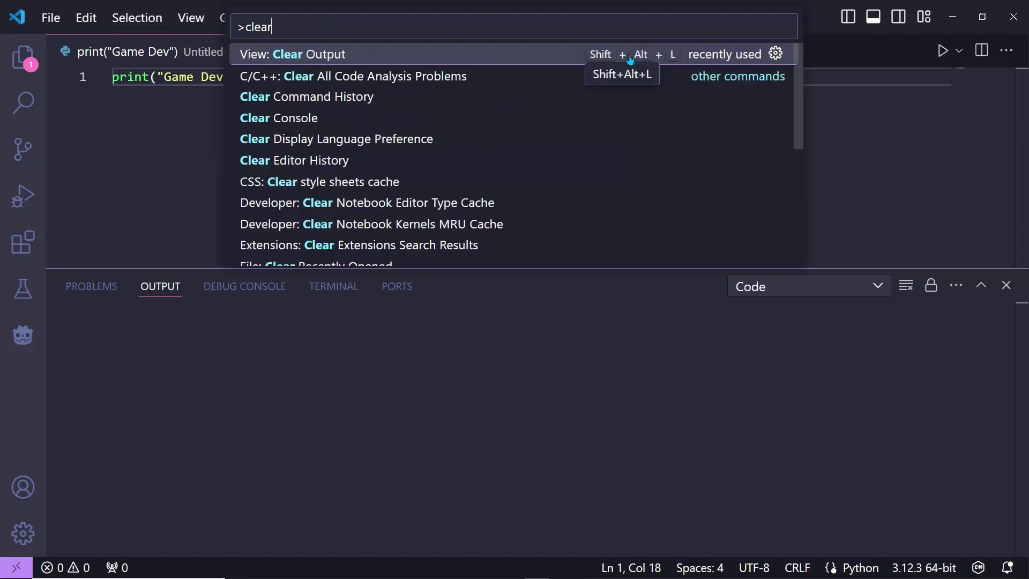
{"action": "left_click", "coordinate": [310, 60]}
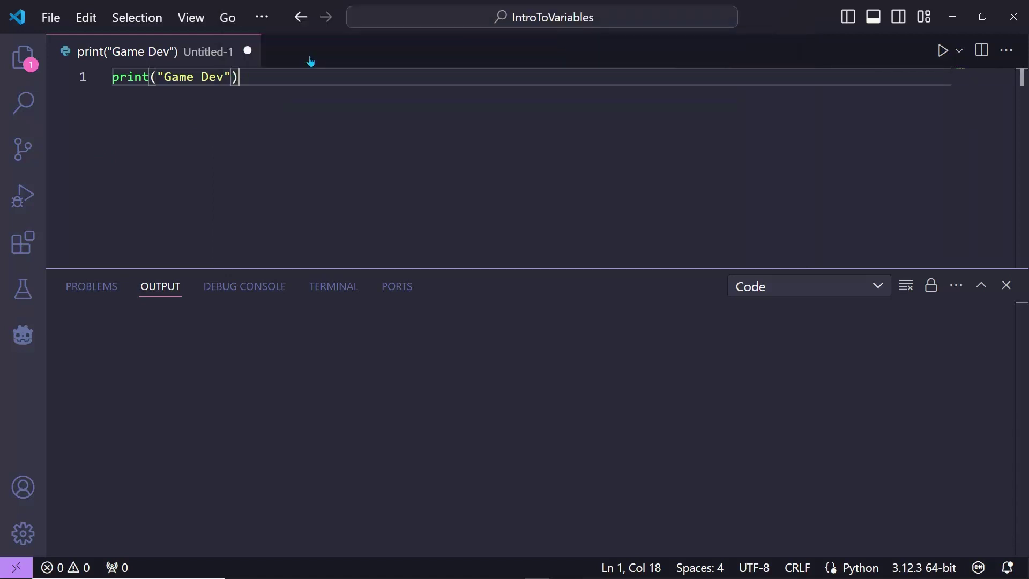
Step: Inspect the keybinding entry for View: Clear Output, leave its shortcut as it is, and close Keyboard Shortcuts
{"action": "left_click", "coordinate": [191, 18]}
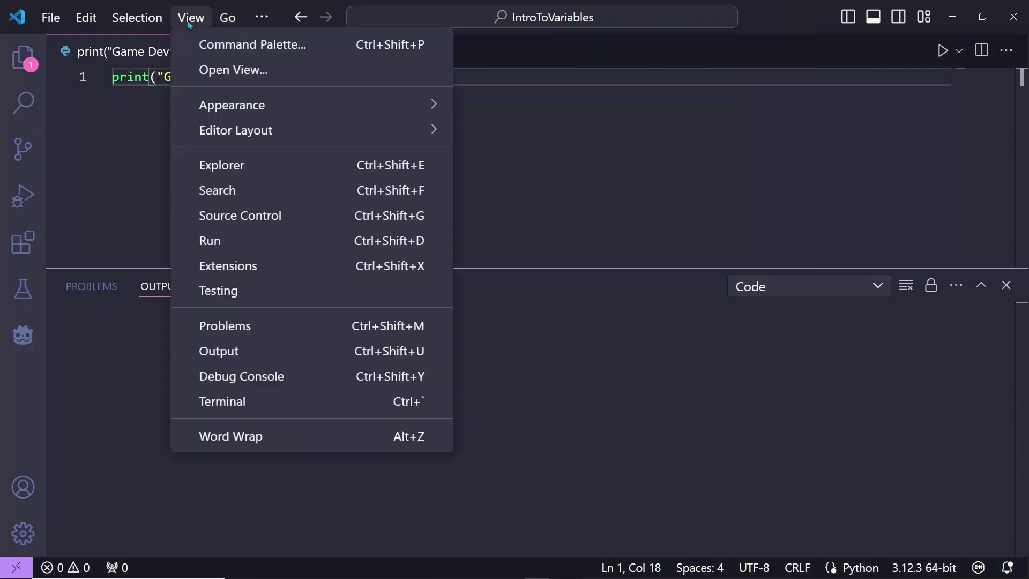
{"action": "left_click", "coordinate": [252, 43]}
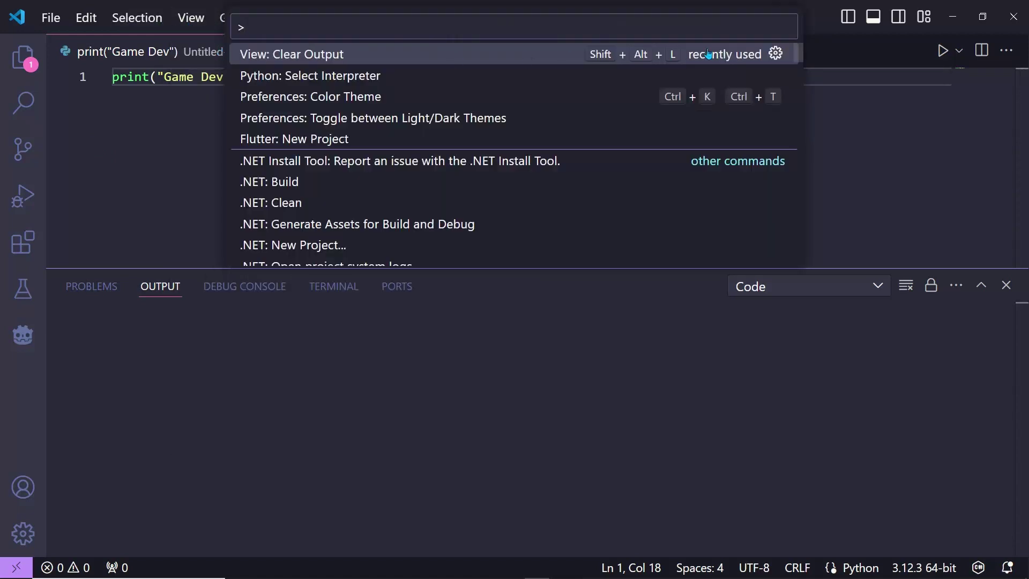
{"action": "left_click", "coordinate": [776, 55]}
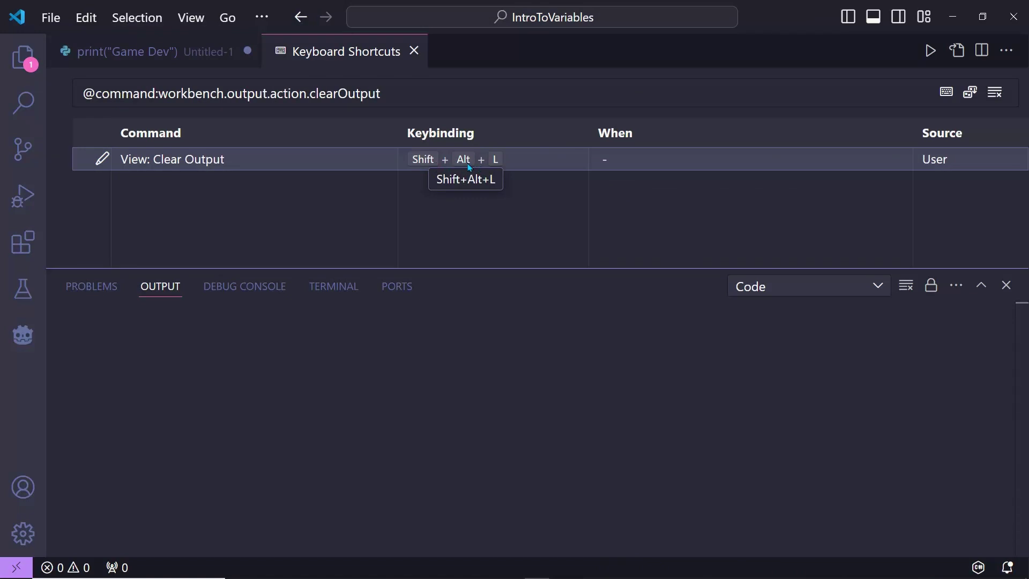
{"action": "left_click", "coordinate": [102, 159]}
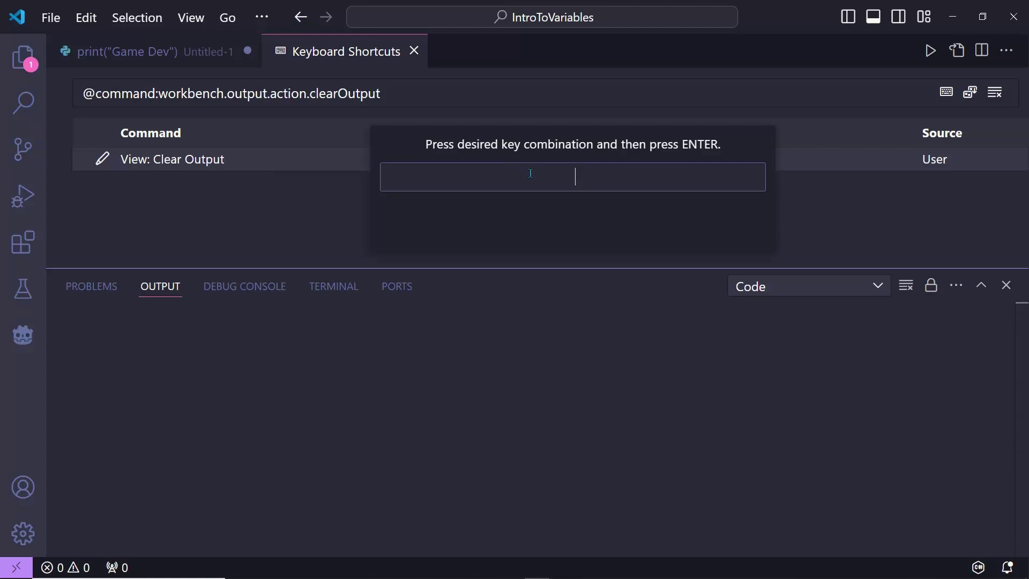
{"action": "key", "text": "Escape"}
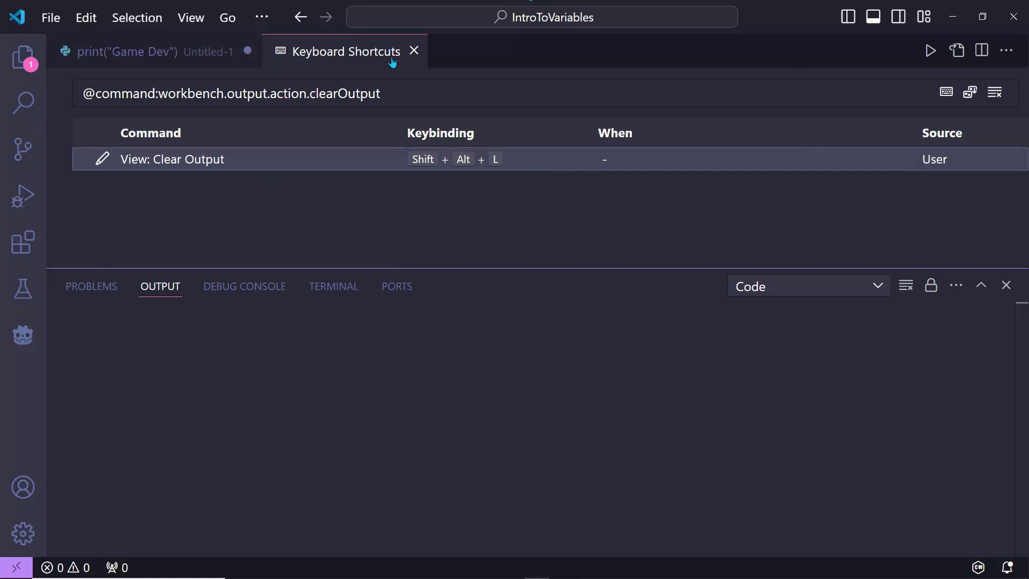
{"action": "left_click", "coordinate": [413, 53]}
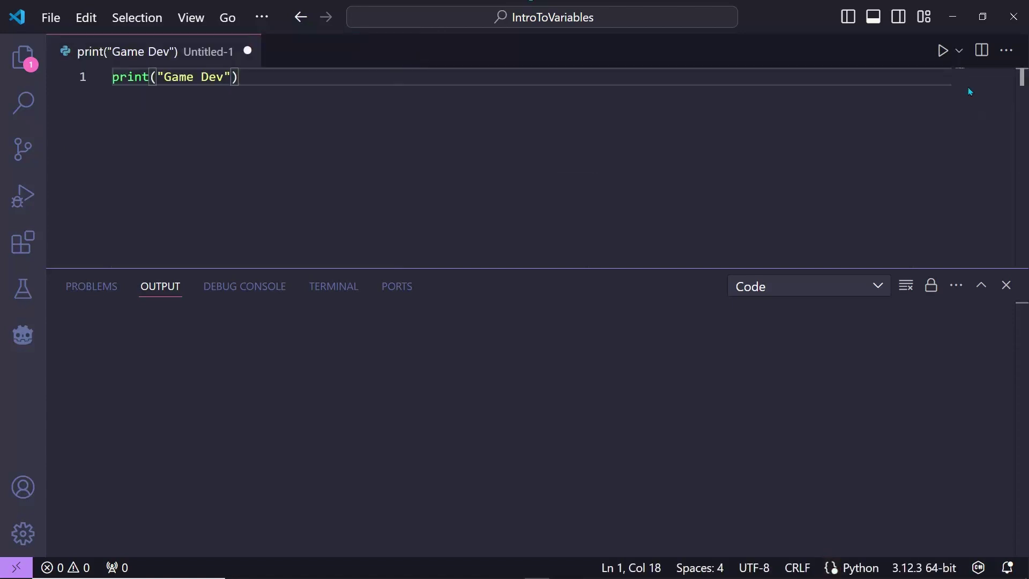
Step: Try Run Python File on the unsaved script, and execute it with Run Code
{"action": "left_click", "coordinate": [958, 53]}
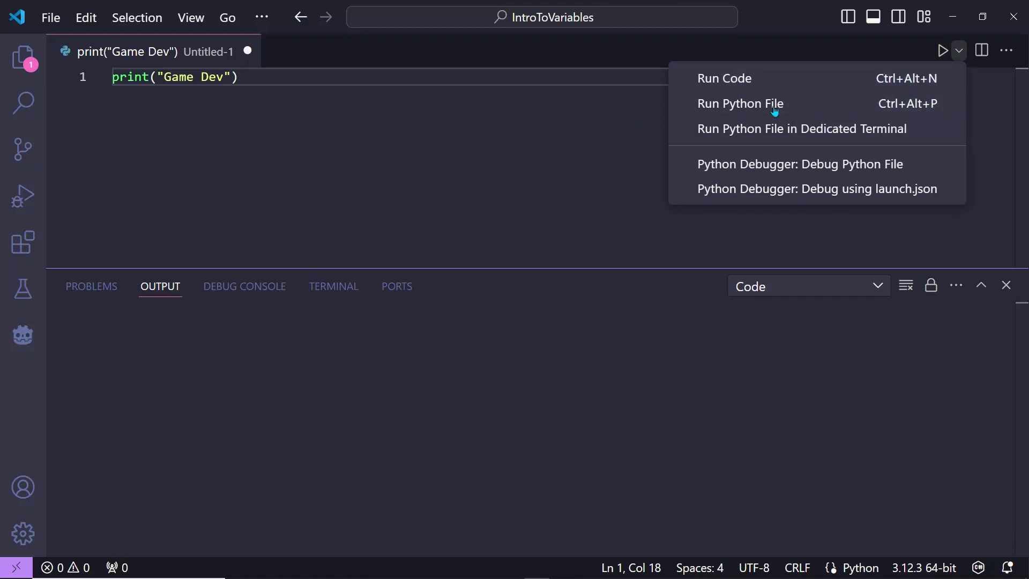
{"action": "left_click", "coordinate": [393, 112]}
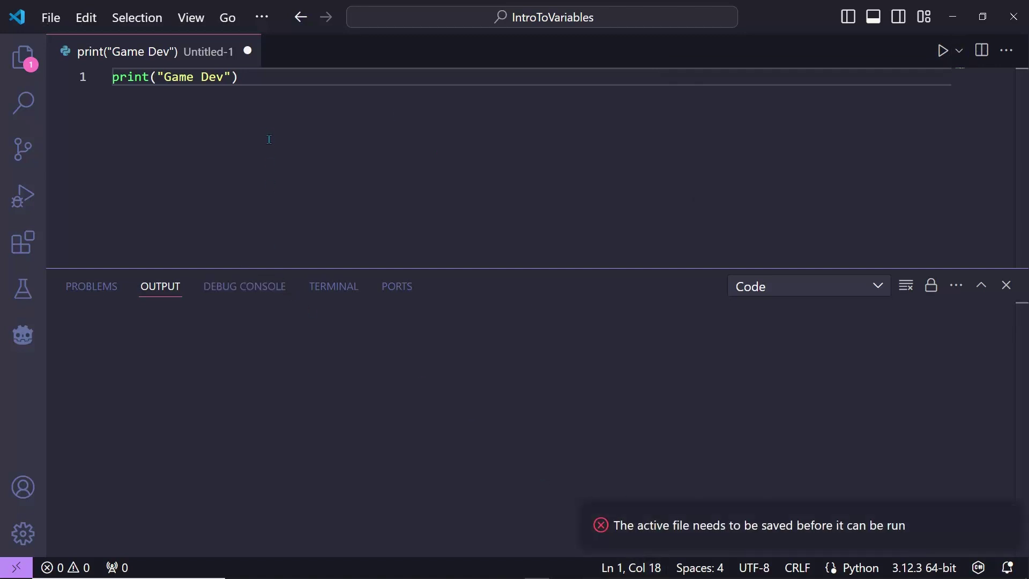
{"action": "left_click", "coordinate": [960, 51]}
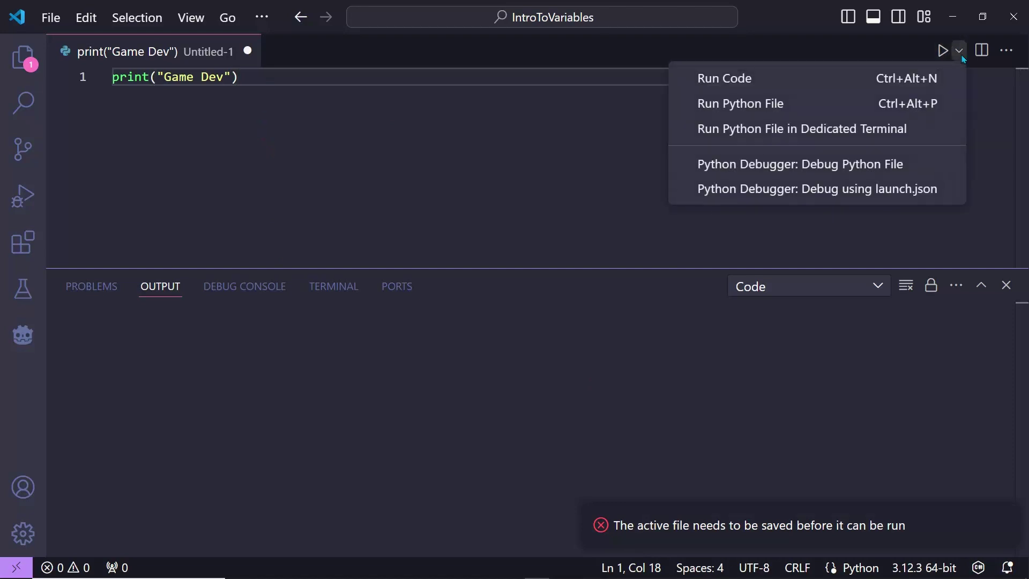
{"action": "left_click", "coordinate": [338, 141]}
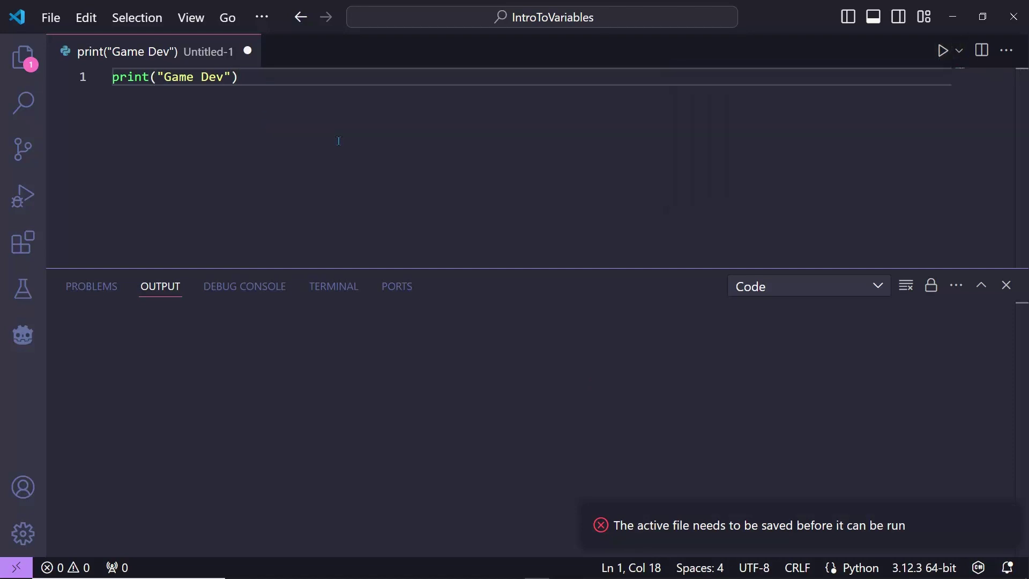
{"action": "key", "text": "ctrl+alt+n"}
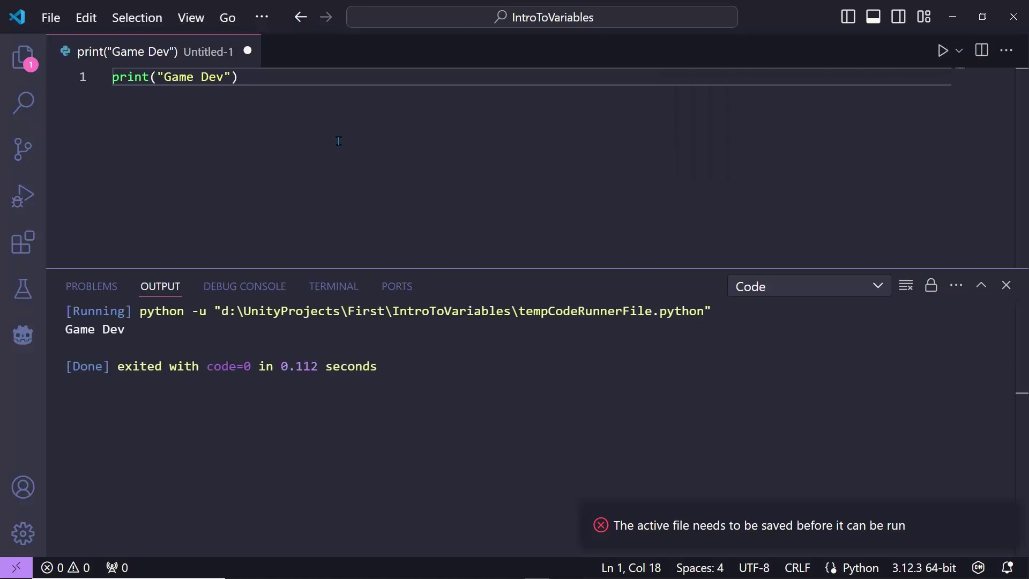
{"action": "key", "text": "ctrl+alt+n"}
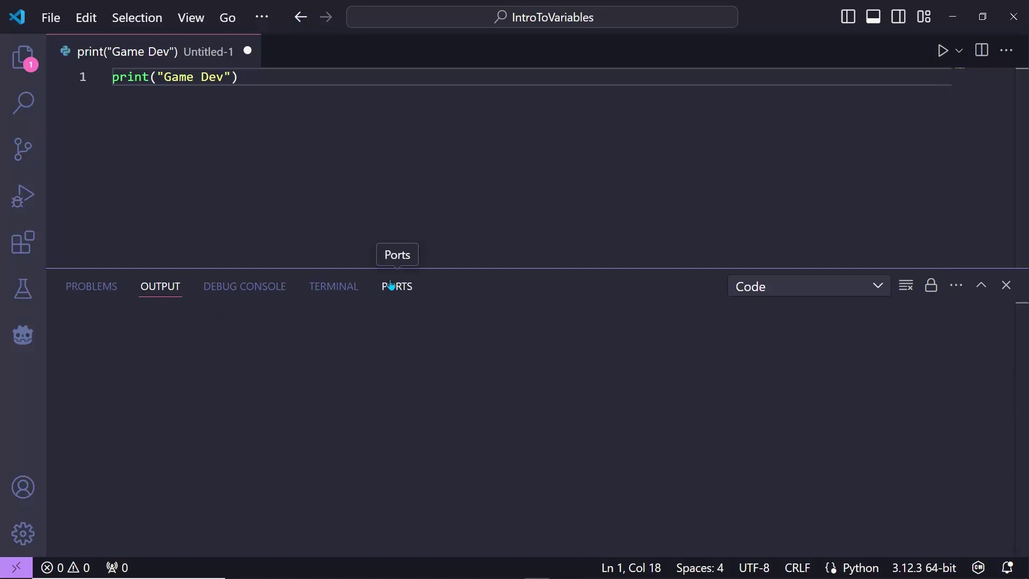
Step: Find the Run Code command in the Command Palette and show its keybinding in Keyboard Shortcuts
{"action": "left_click", "coordinate": [960, 50]}
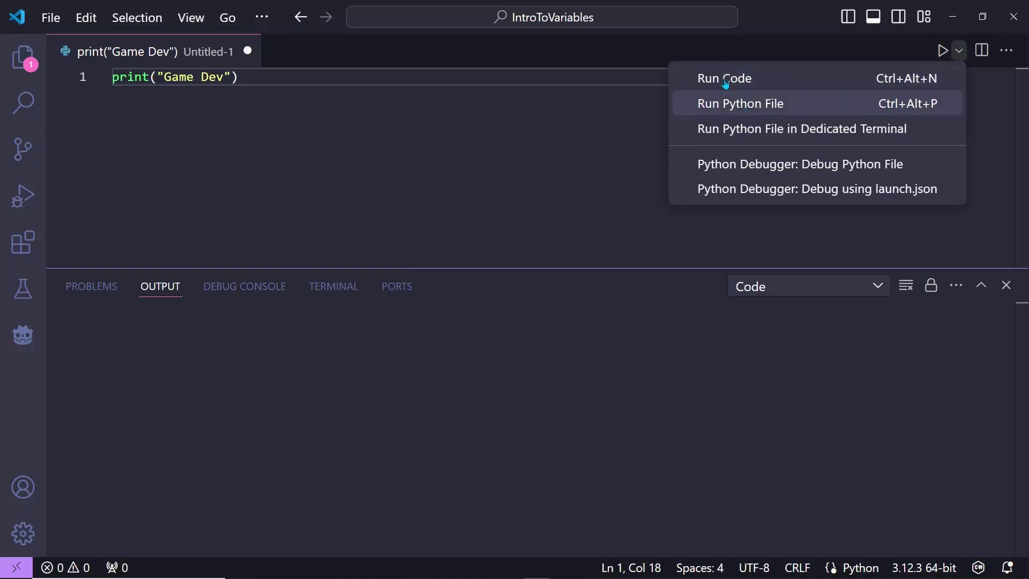
{"action": "left_click", "coordinate": [187, 20]}
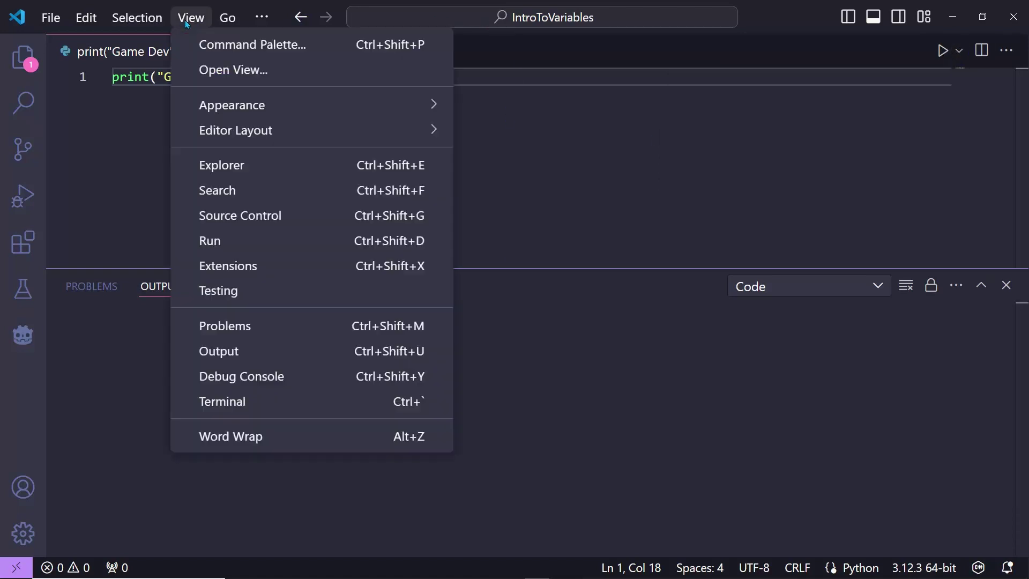
{"action": "left_click", "coordinate": [229, 51]}
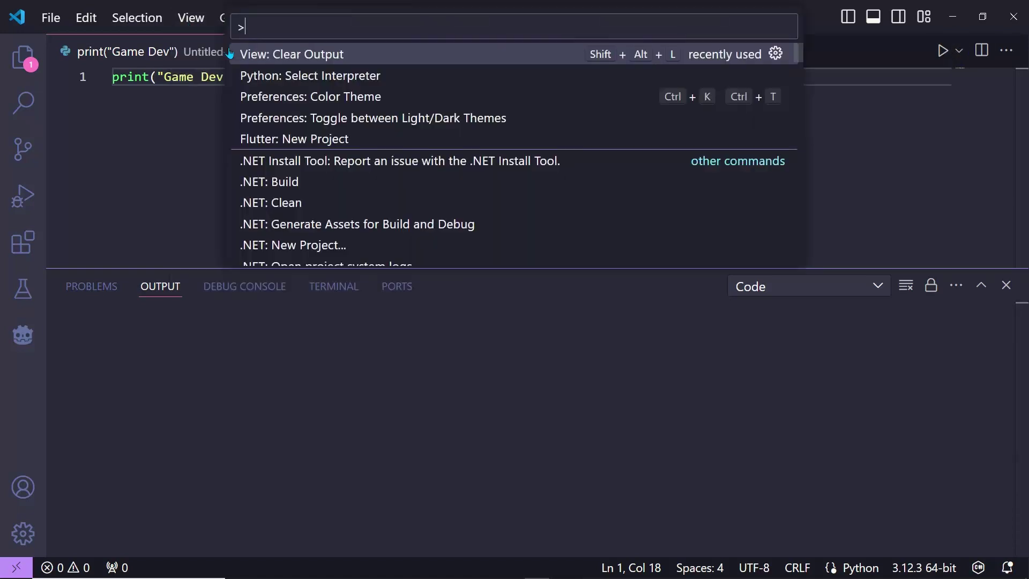
{"action": "type", "text": "run"}
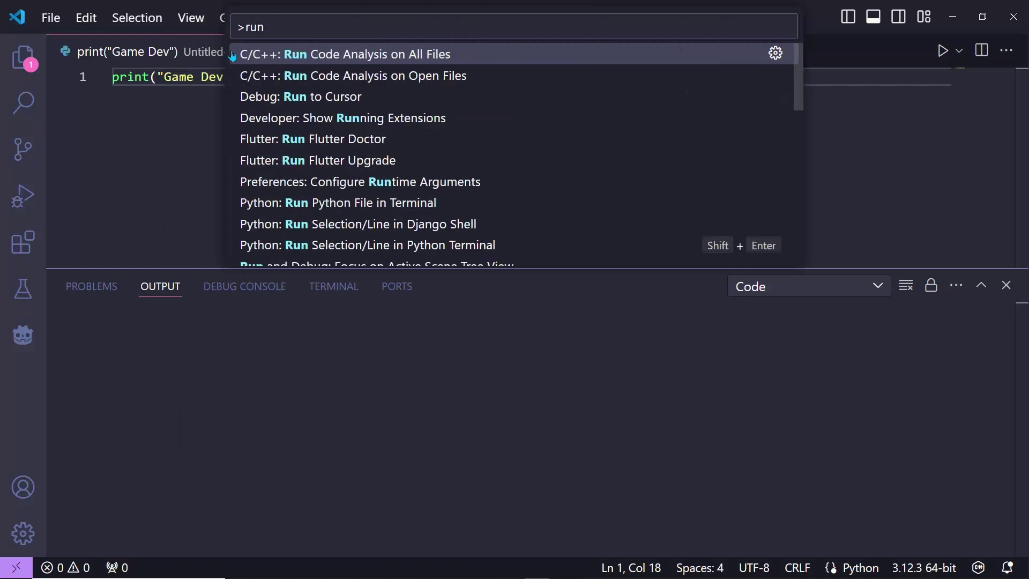
{"action": "type", "text": " code"}
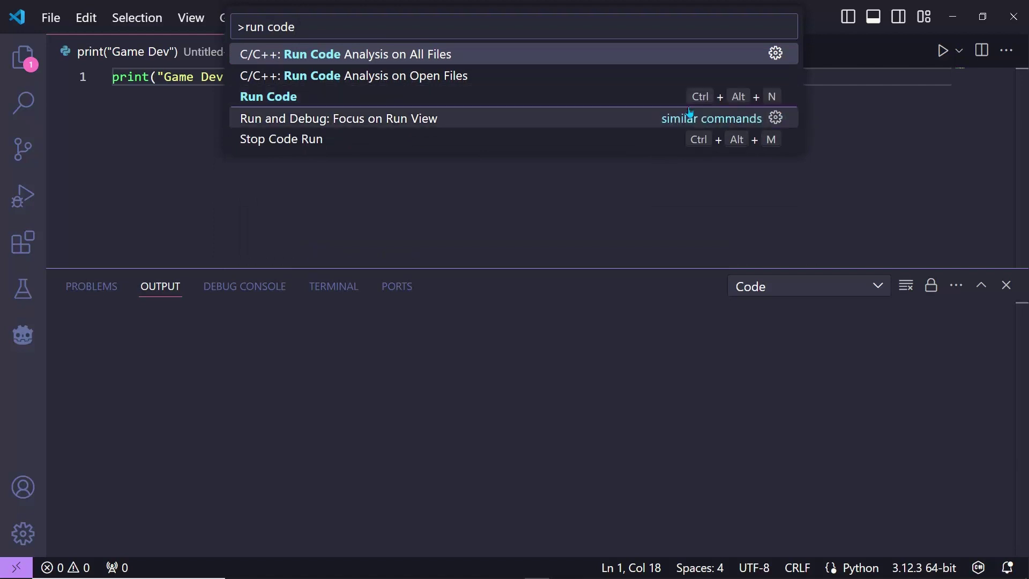
{"action": "left_click", "coordinate": [774, 98]}
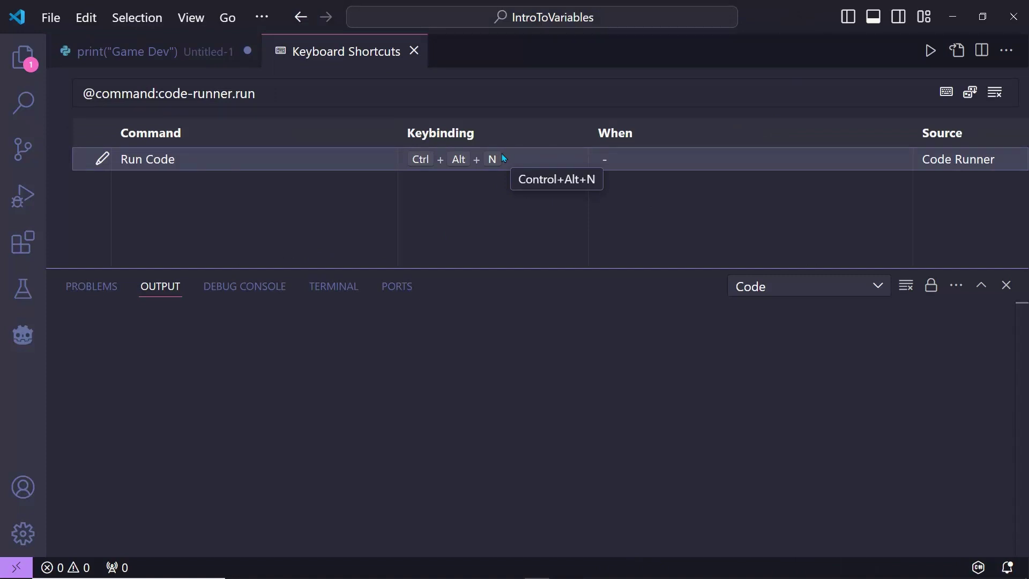
Step: Show the Extensions view and check the additional actions available for the output
{"action": "left_click", "coordinate": [24, 245]}
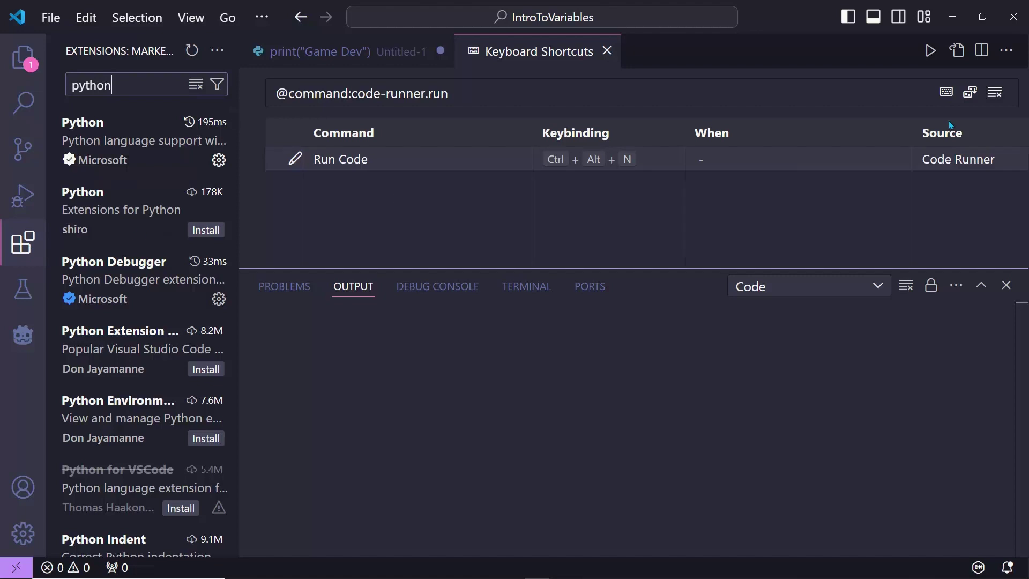
{"action": "left_click", "coordinate": [962, 287]}
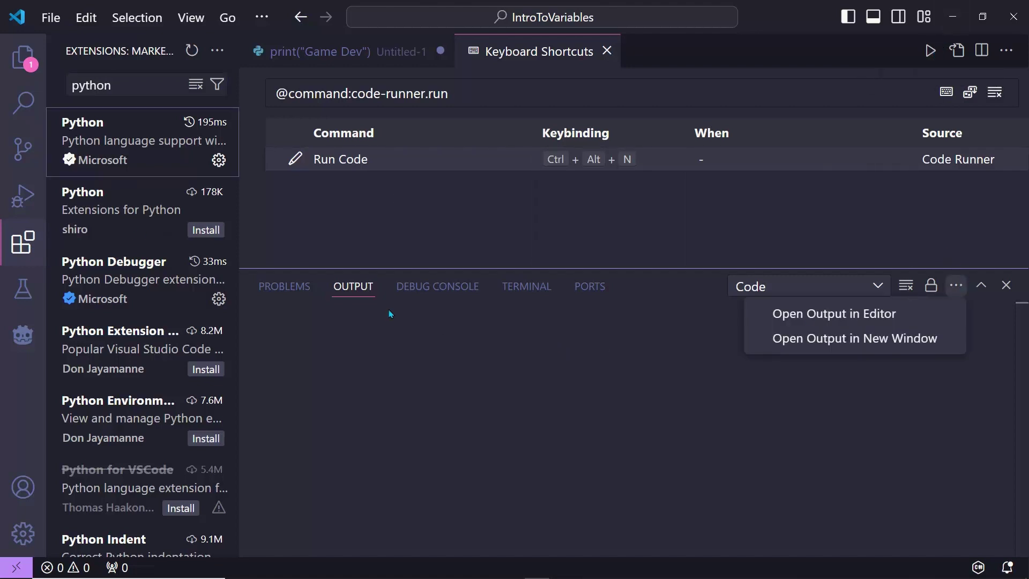
{"action": "left_click", "coordinate": [669, 374]}
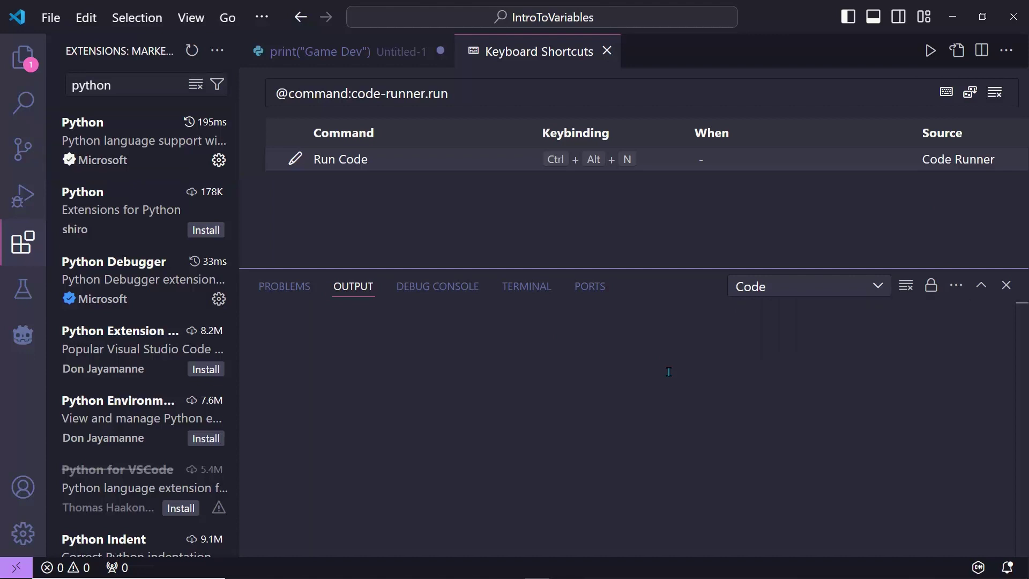